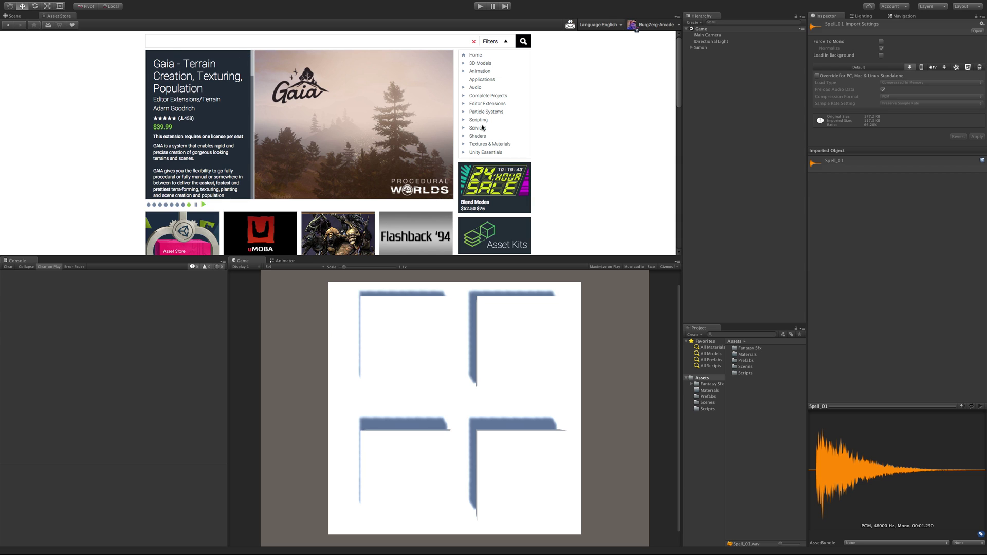
Step: Browse the free assets in the Asset Store's Audio/Sound FX/Other category
click(475, 88)
click(484, 112)
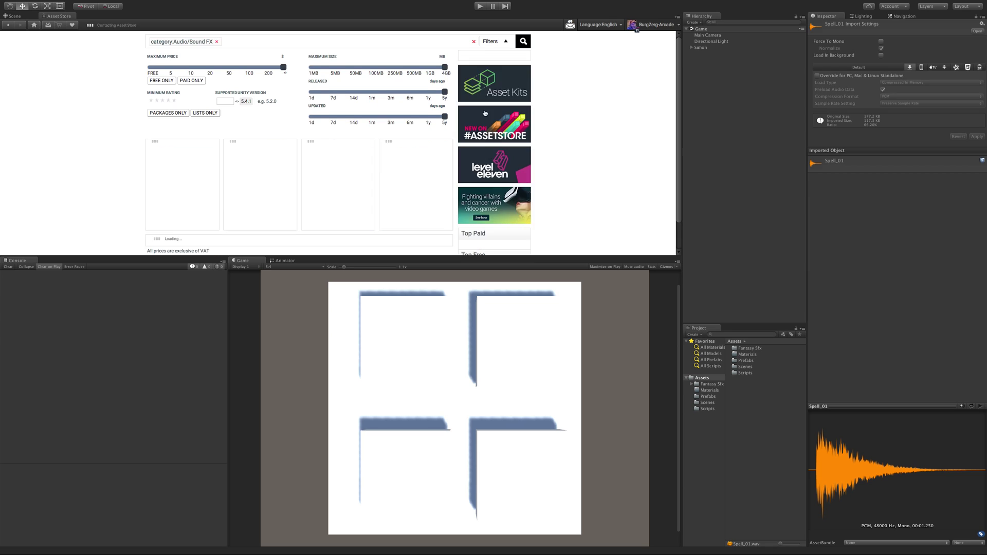
click(488, 174)
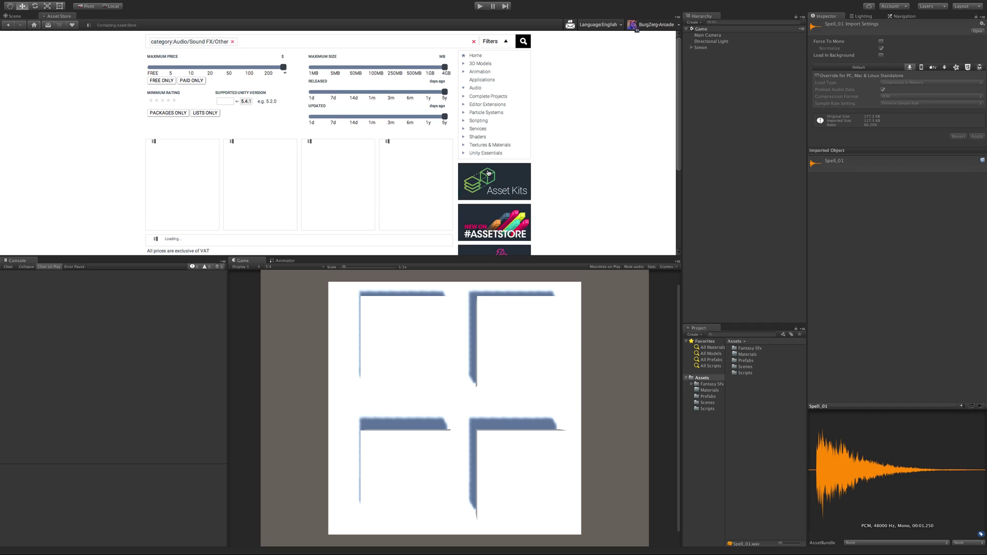
click(162, 80)
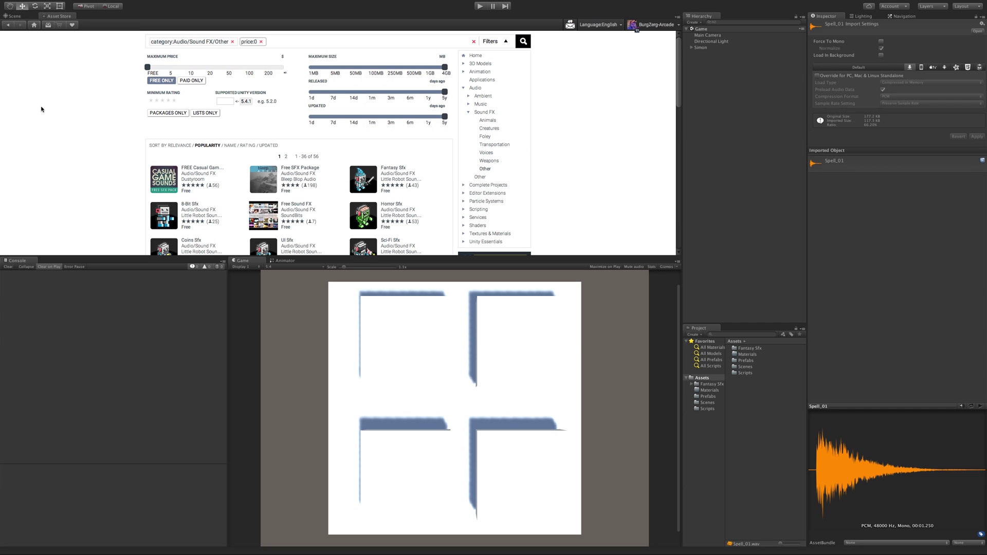
scroll(79, 108, down, 1)
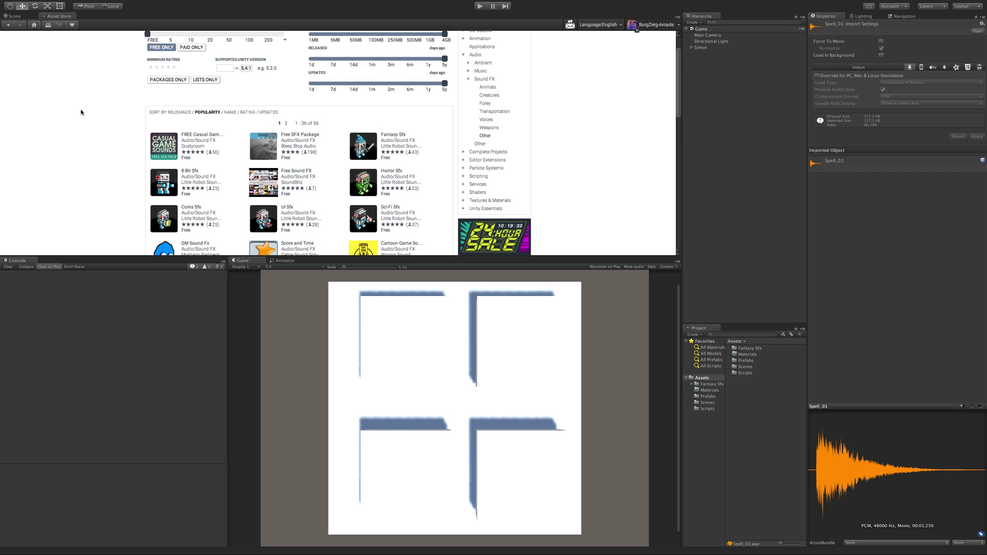
scroll(80, 112, down, 1)
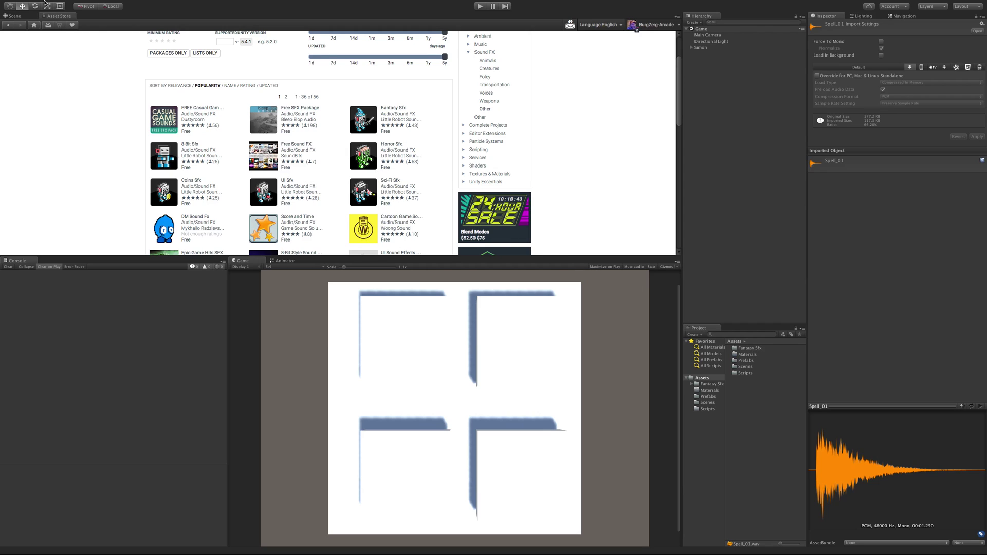
Step: Return to the scene and add an Audio Source component to the first Button under Simon
click(32, 17)
click(714, 146)
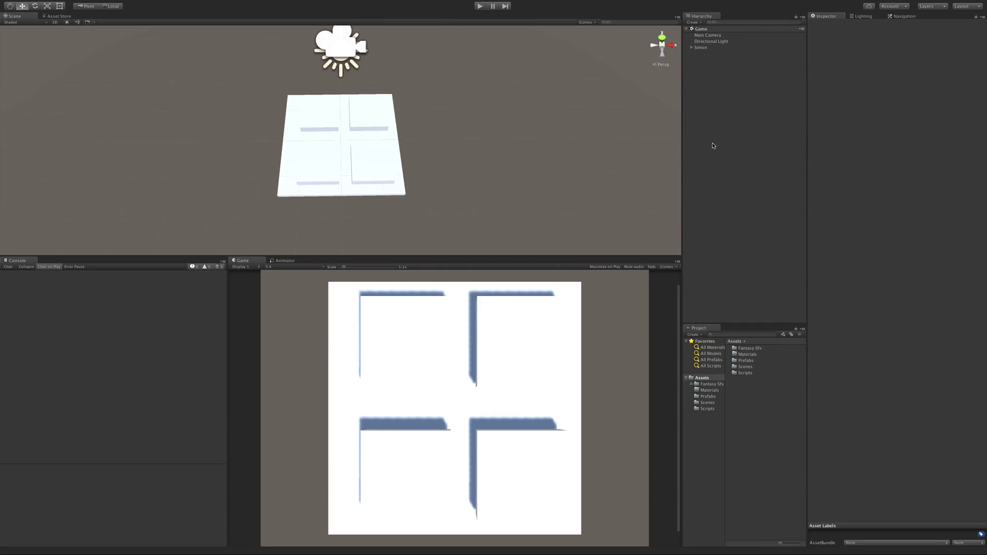
click(691, 47)
click(711, 60)
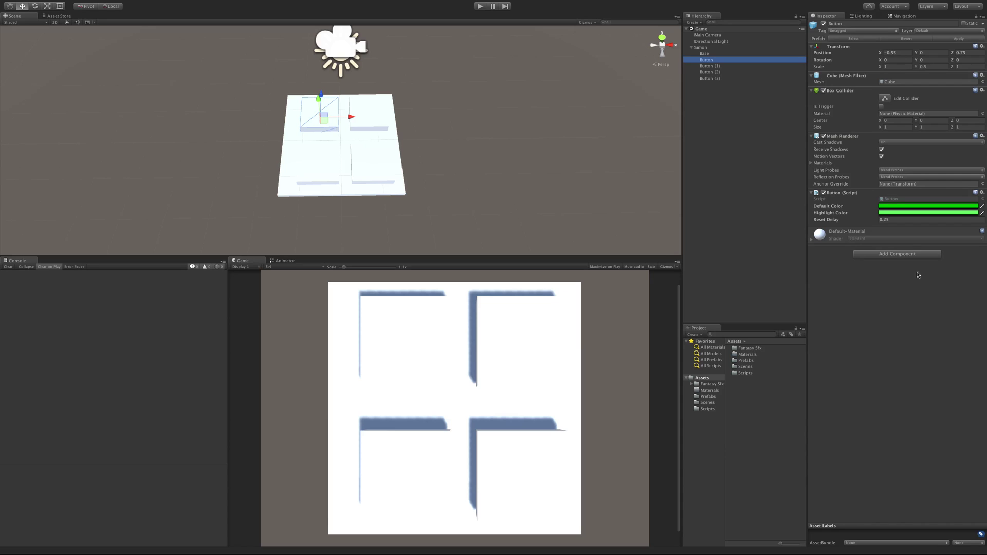
click(925, 254)
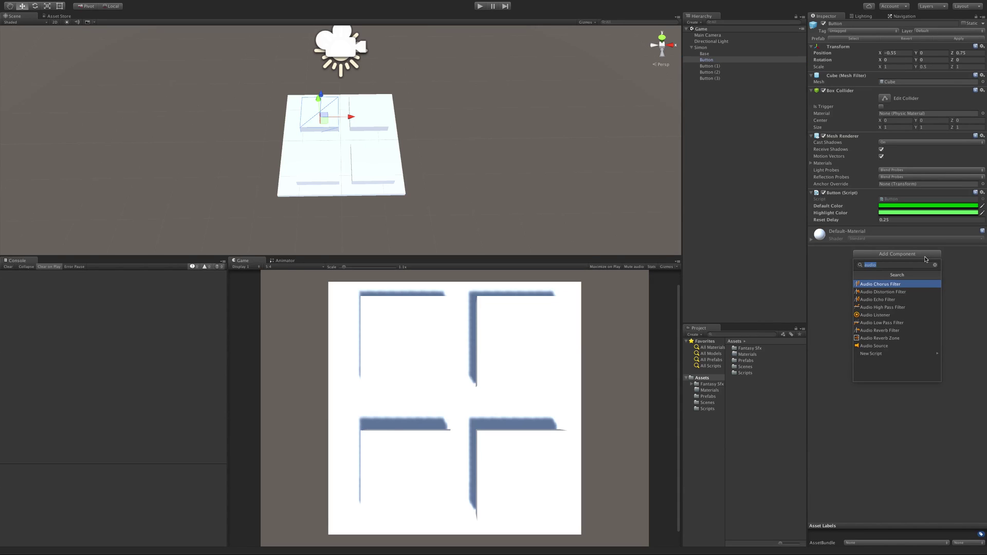
text(audio sour)
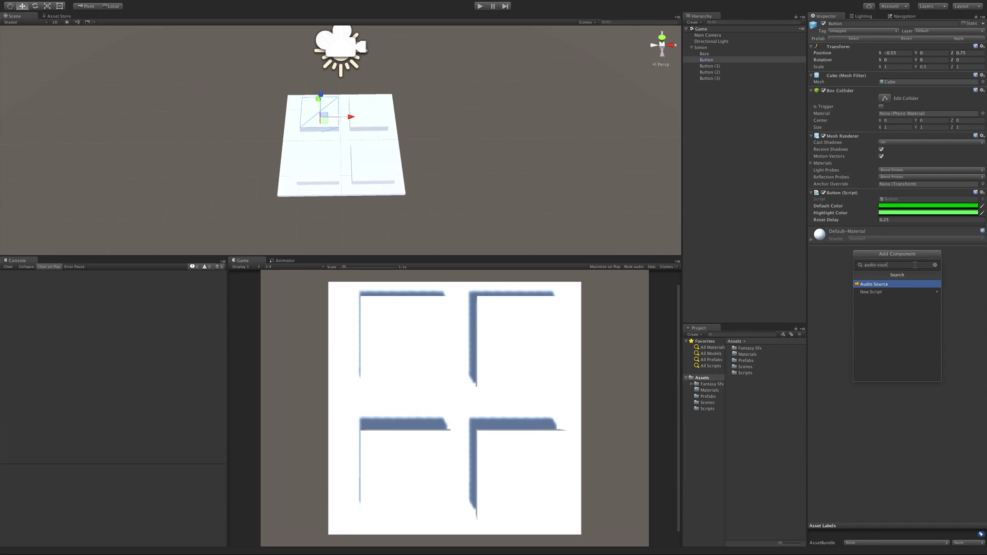
key(Down)
key(Escape)
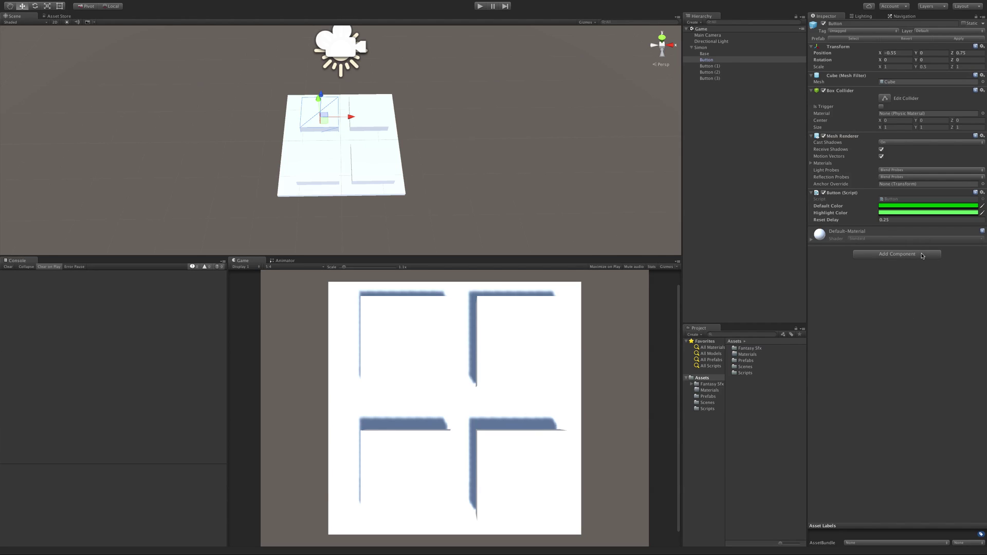
click(922, 255)
click(902, 283)
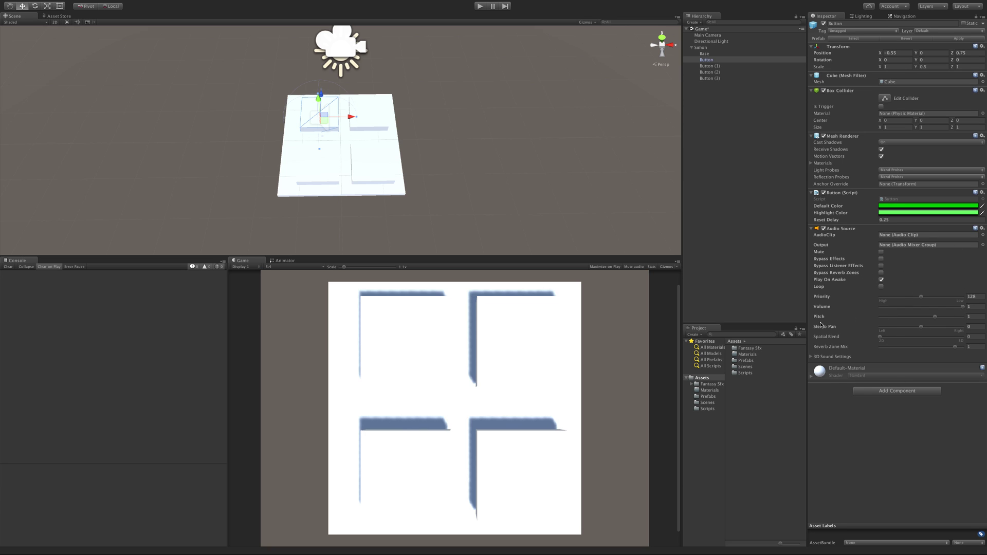
Step: Open the Wav folder of Fantasy Sfx and listen to the Dragon_Growl_00 clip, trying looped playback
click(714, 384)
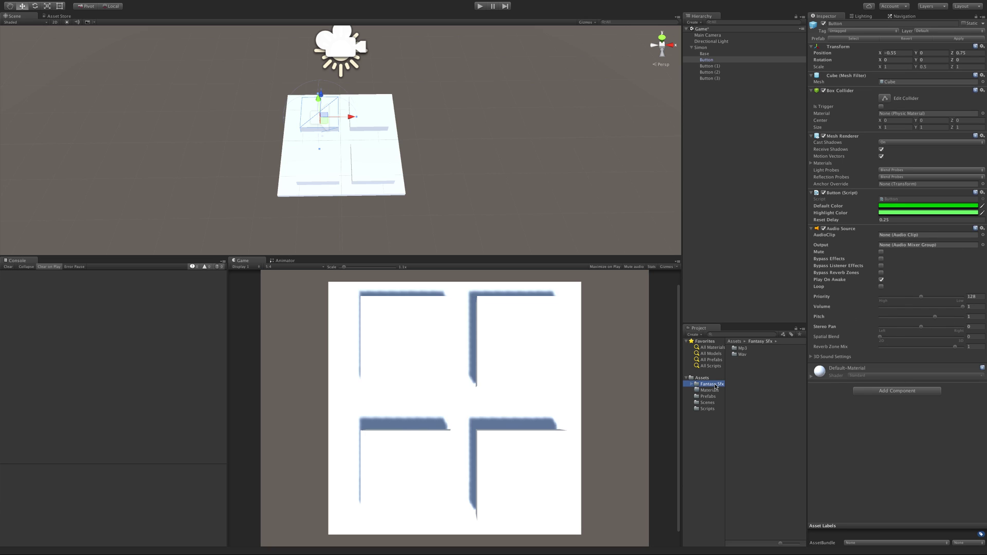
double_click(744, 356)
click(745, 356)
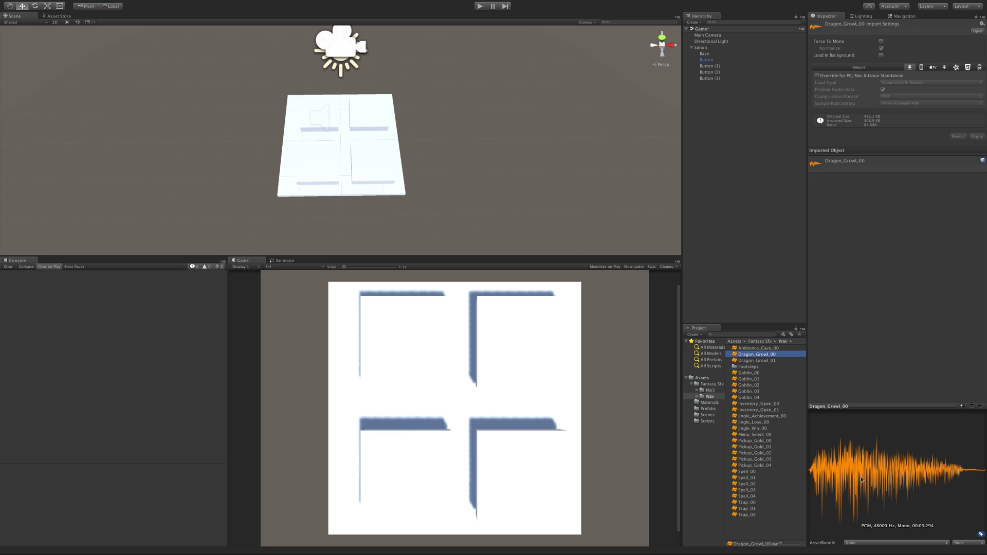
click(980, 407)
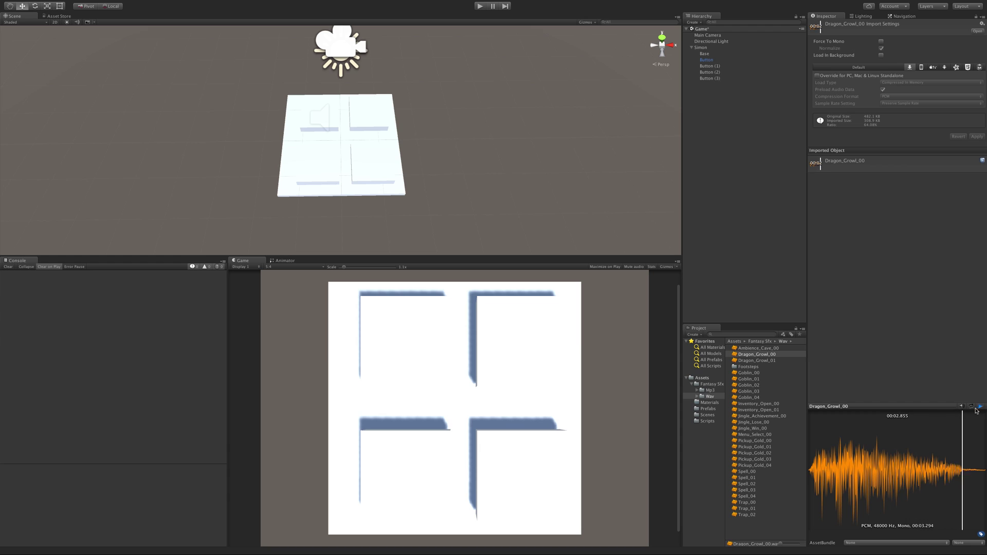
click(970, 406)
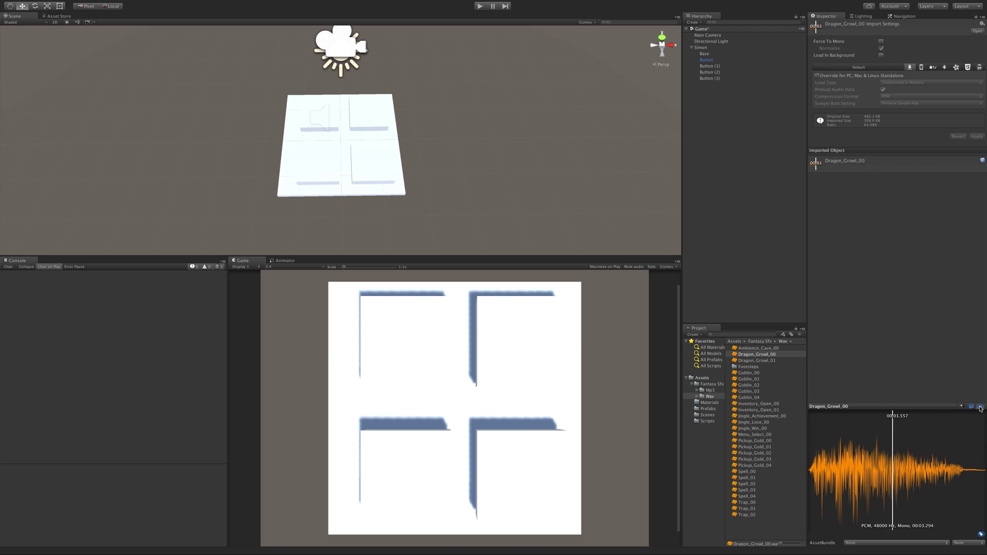
click(973, 407)
click(972, 406)
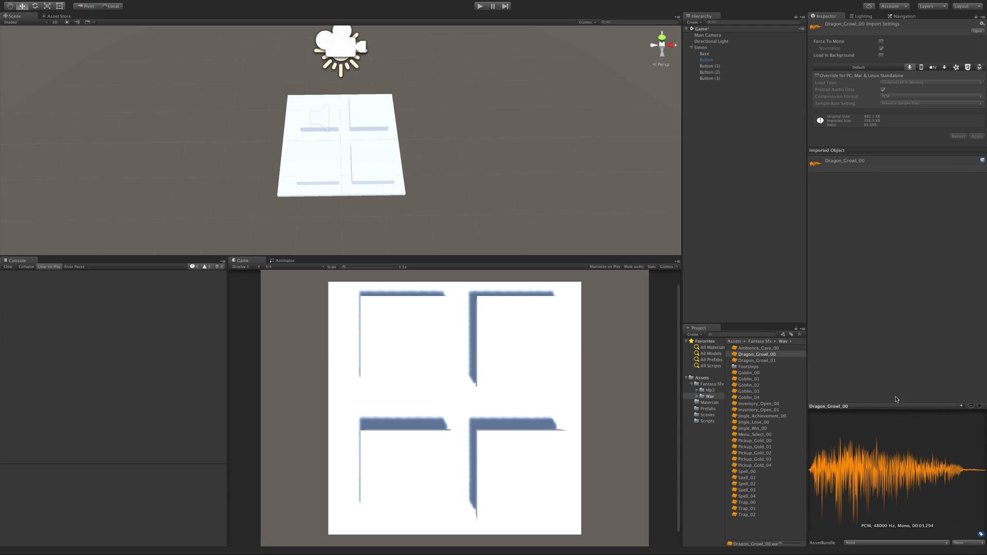
Step: Look through the Dragon_Growl_01 and Goblin clips in the Wav folder
click(756, 362)
click(753, 372)
click(752, 380)
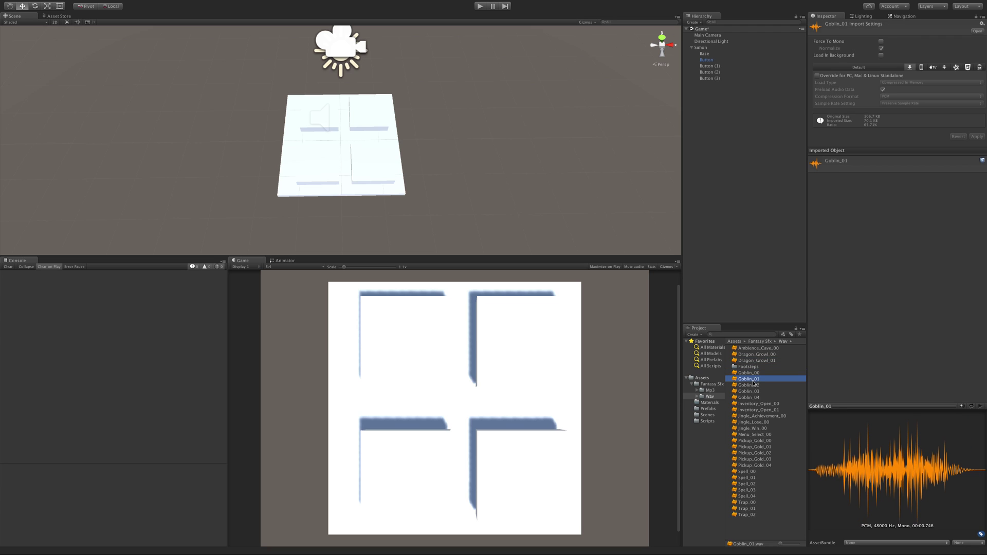
click(753, 391)
click(756, 397)
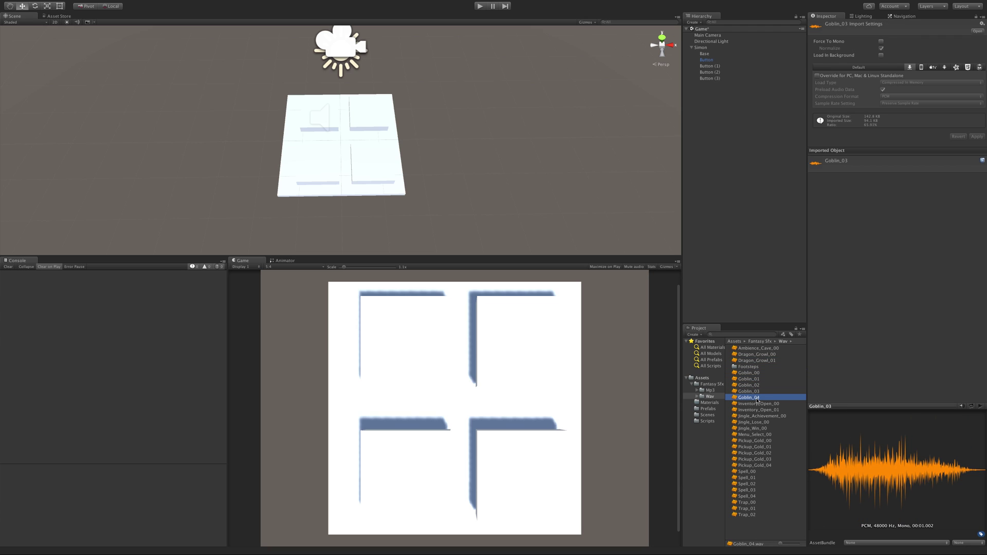
click(754, 373)
Step: Look through the dirt footstep clips in the Footsteps folder and preview Footstep_Dirt_05 and Footstep_Dirt_08
double_click(754, 367)
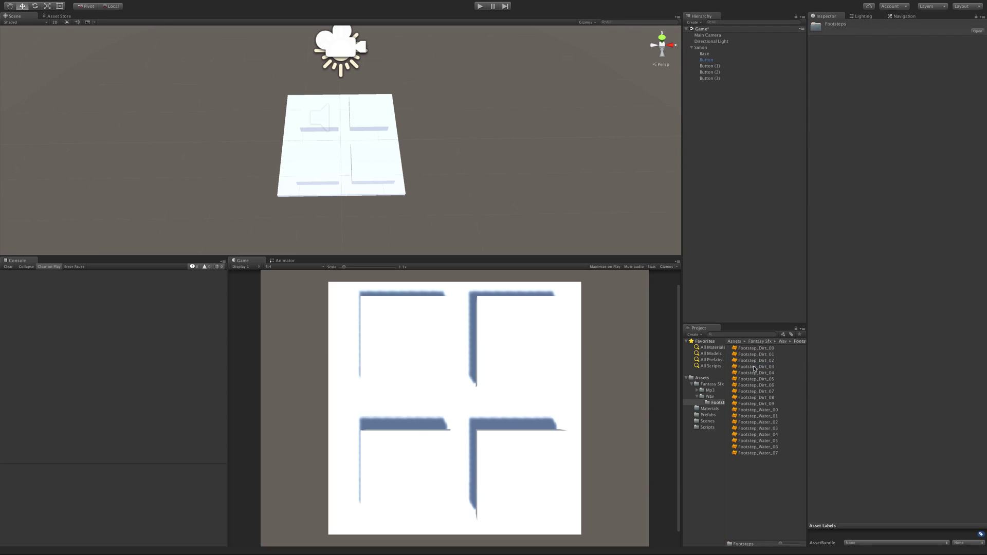
click(754, 350)
click(754, 360)
click(754, 367)
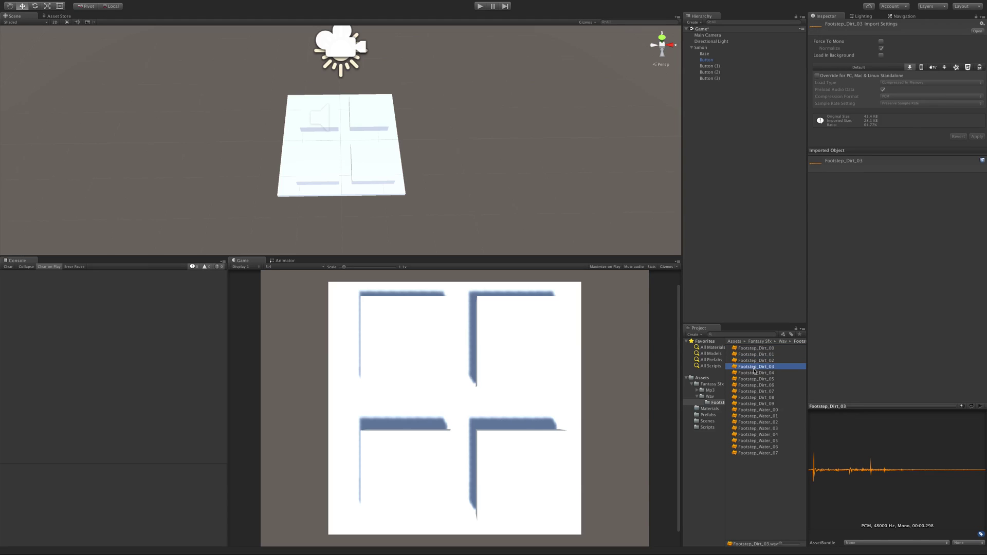
click(754, 379)
click(980, 406)
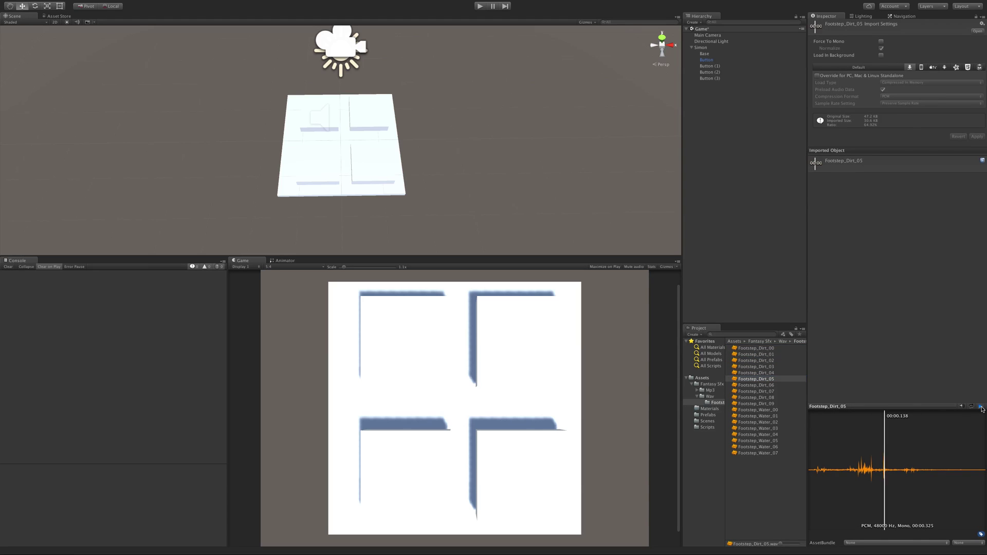
click(756, 398)
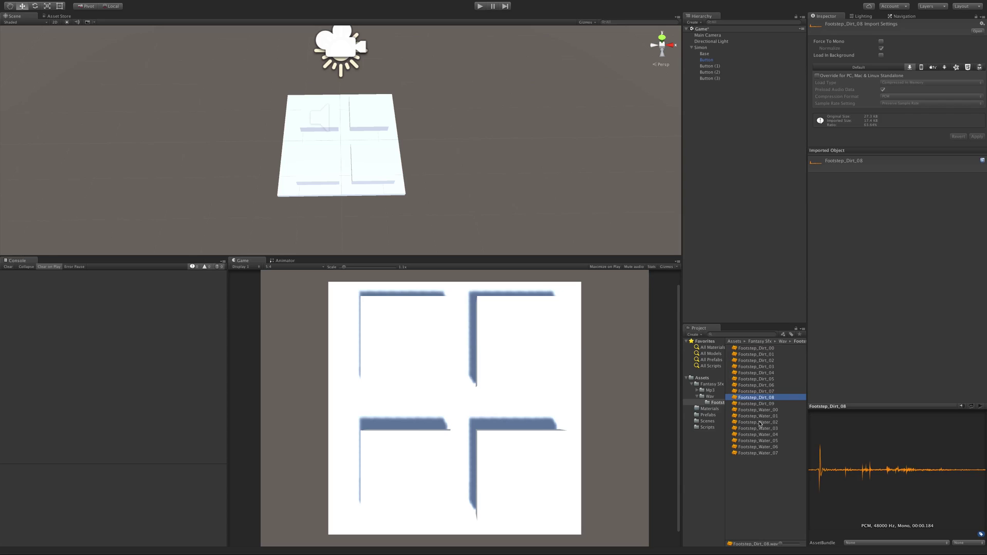
click(979, 407)
Step: Go back to the Wav folder and preview the Inventory_Open_00 clip
click(710, 396)
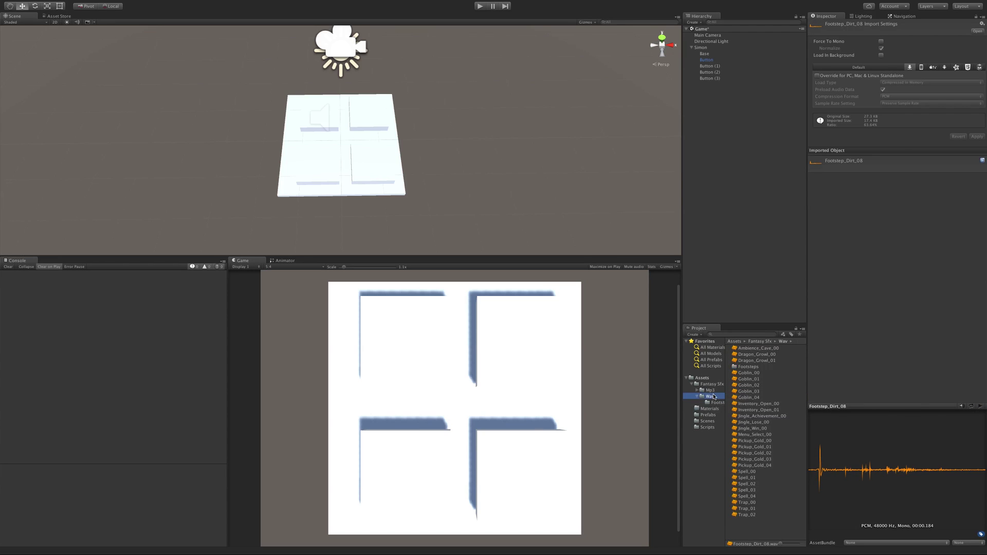
click(769, 410)
click(771, 404)
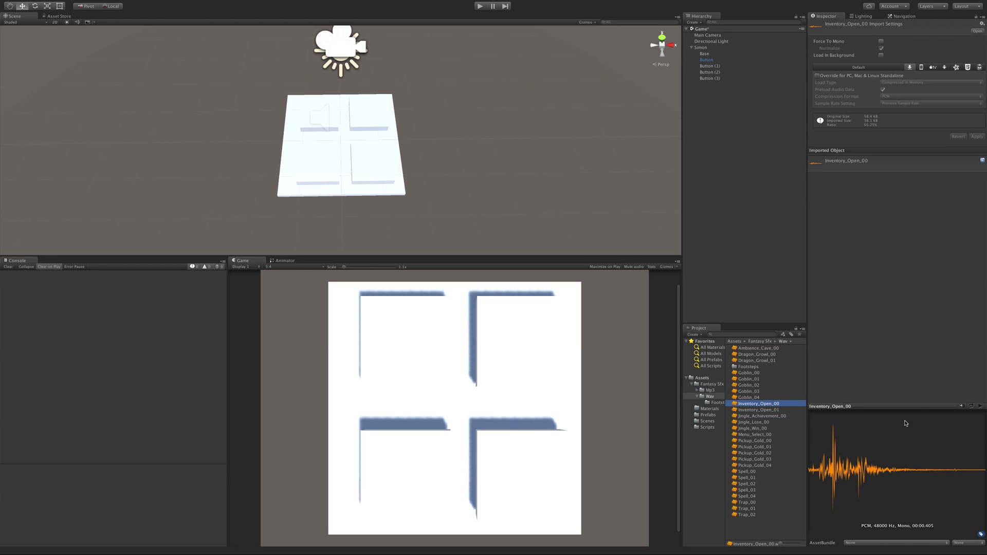
click(980, 407)
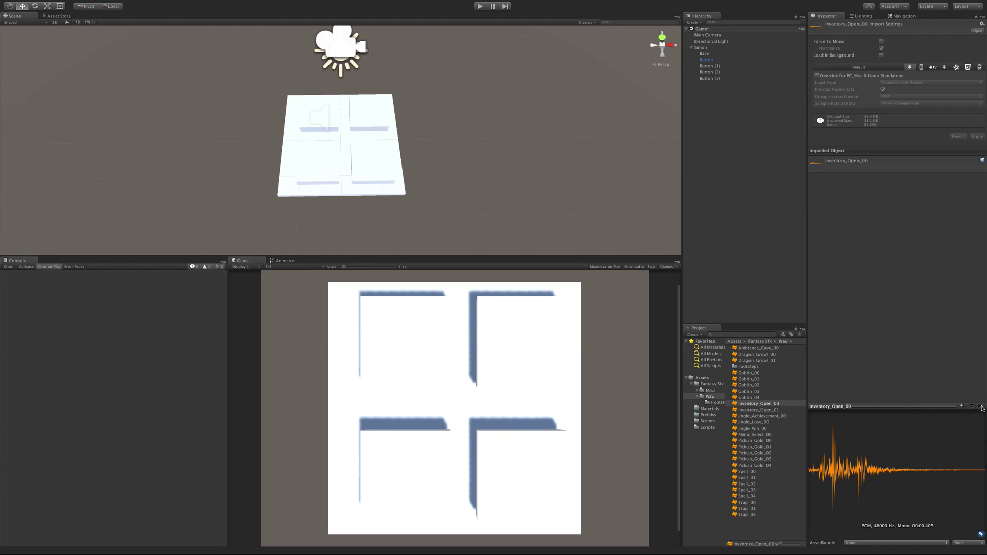
Step: Assign Inventory_Open_00 as the audio clip of the first Button's Audio Source and check it in the clip picker
click(705, 60)
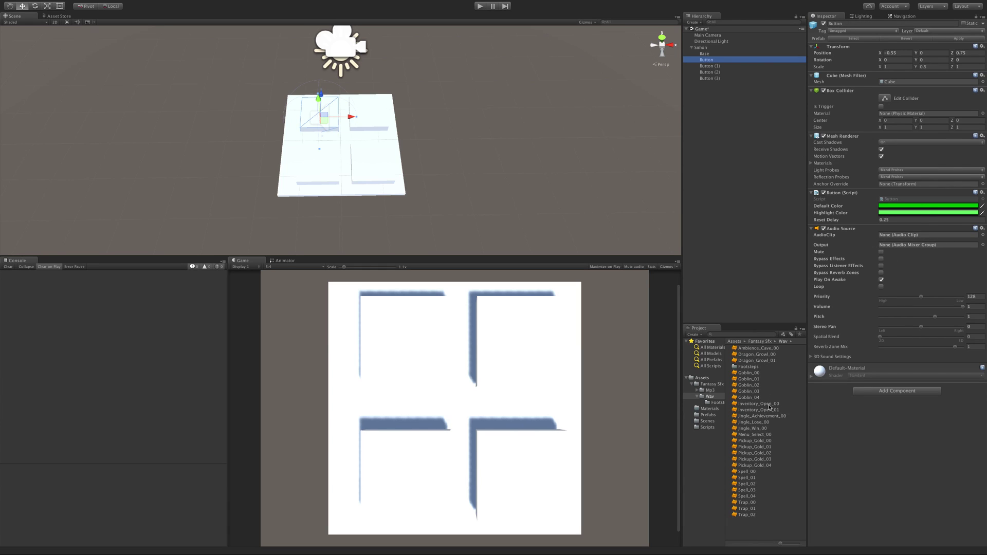
drag(769, 405, 935, 236)
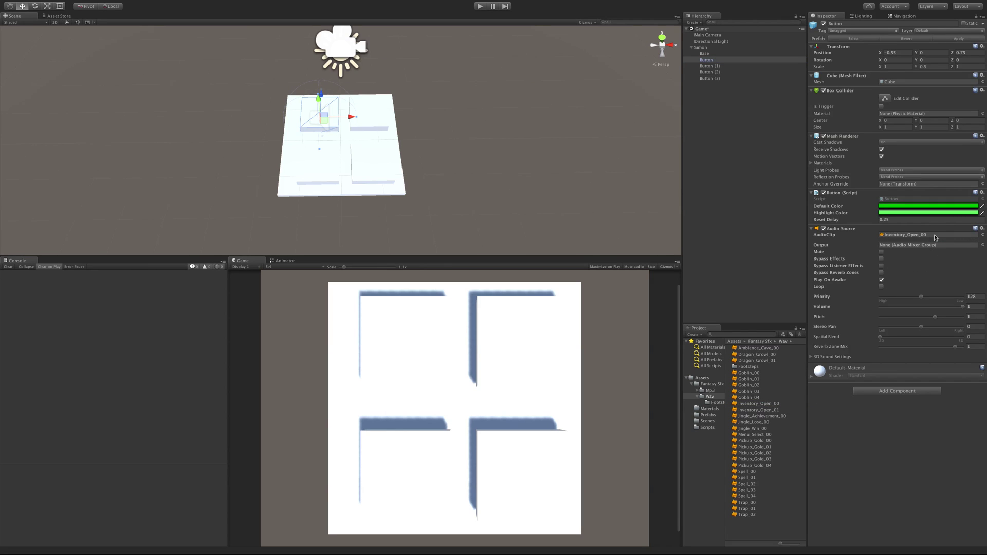
click(980, 235)
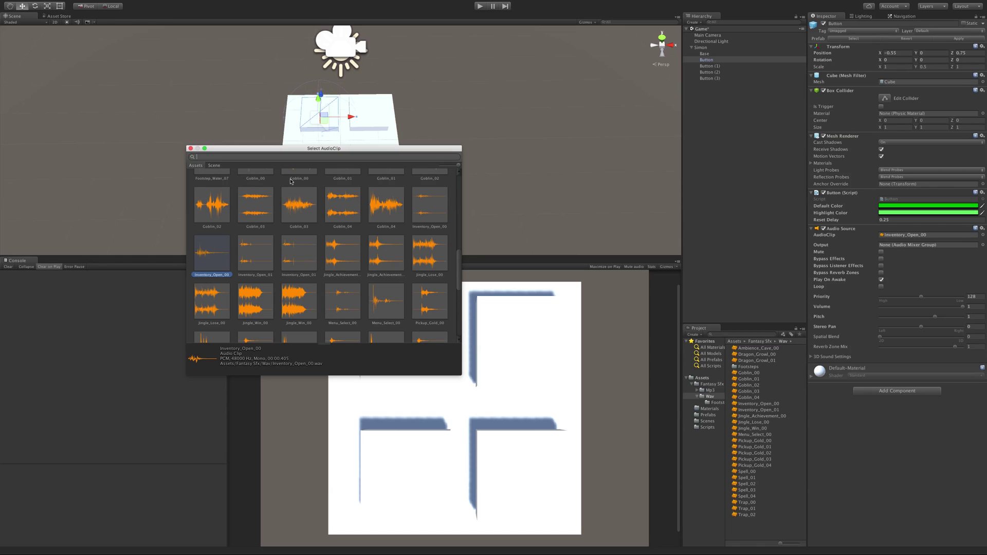
click(191, 149)
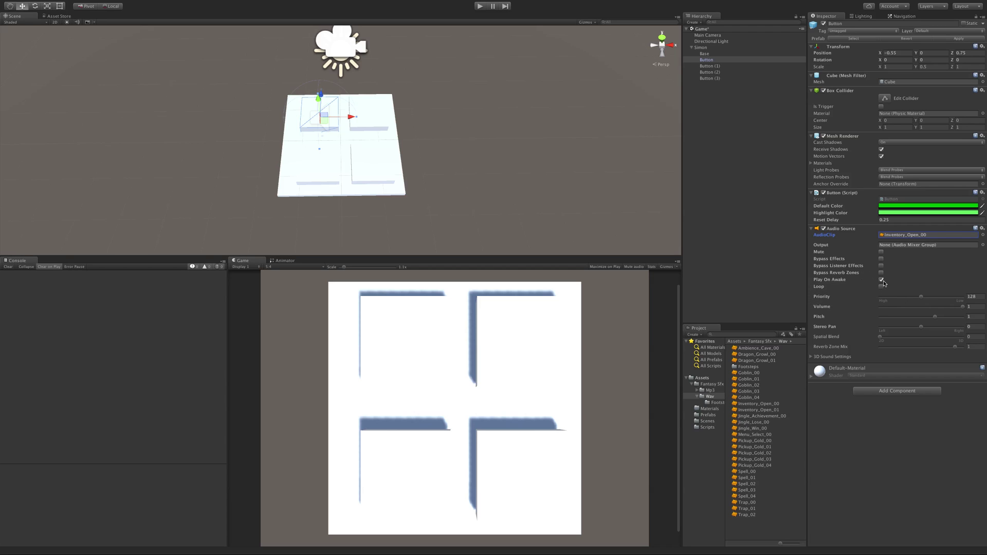
Step: Run the game briefly to test the clip, stop it, and turn off Play On Awake on the Button's Audio Source
click(480, 6)
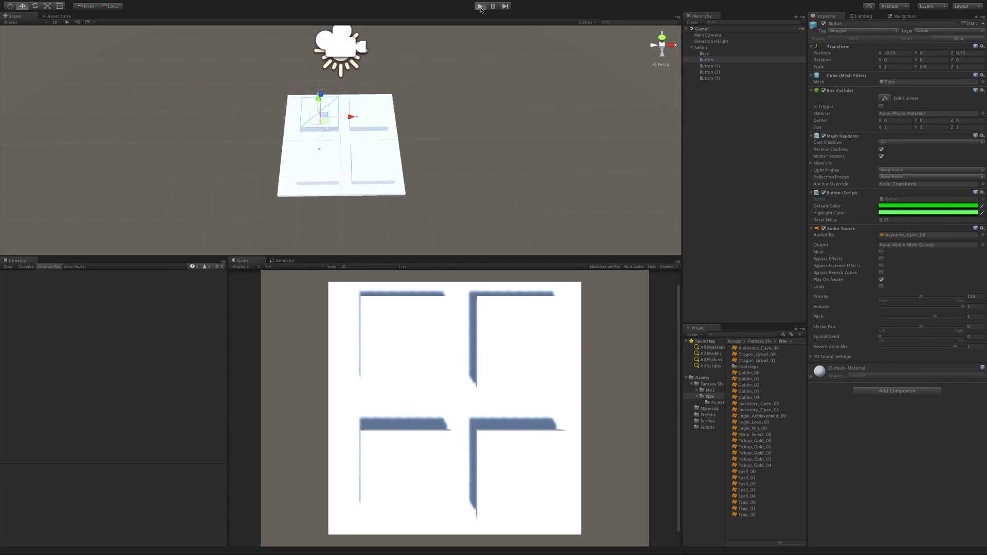
click(480, 6)
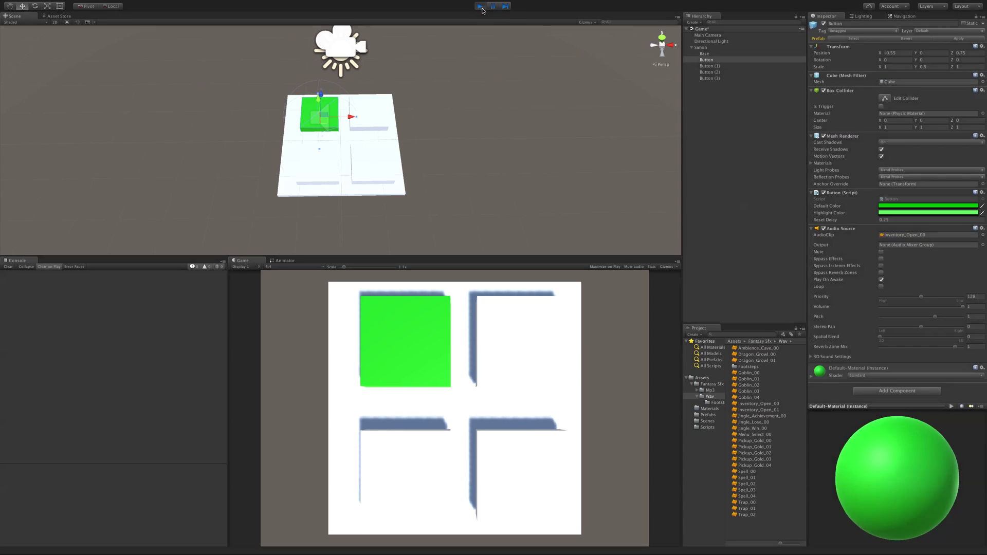
click(881, 279)
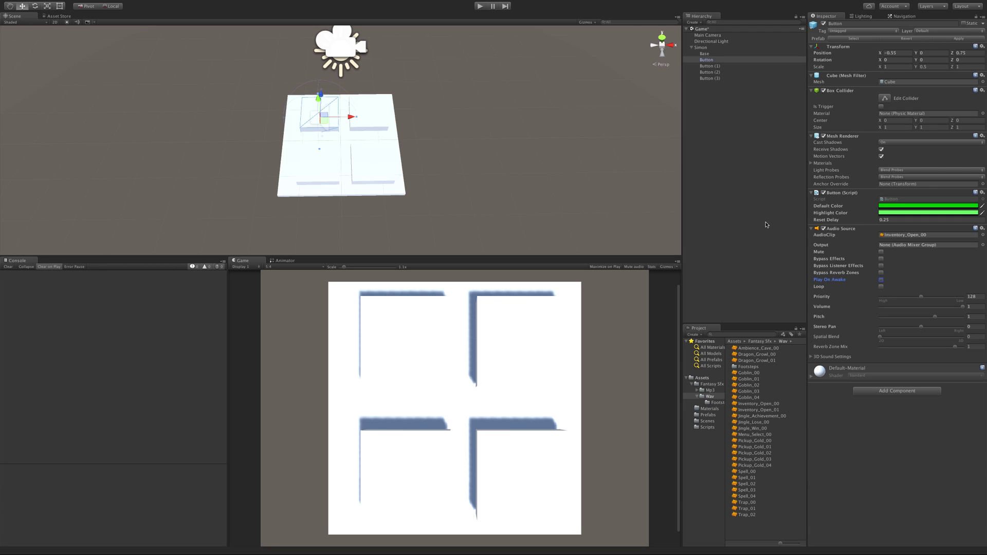
Step: Apply the first Button's Audio Source changes to its prefab
click(701, 48)
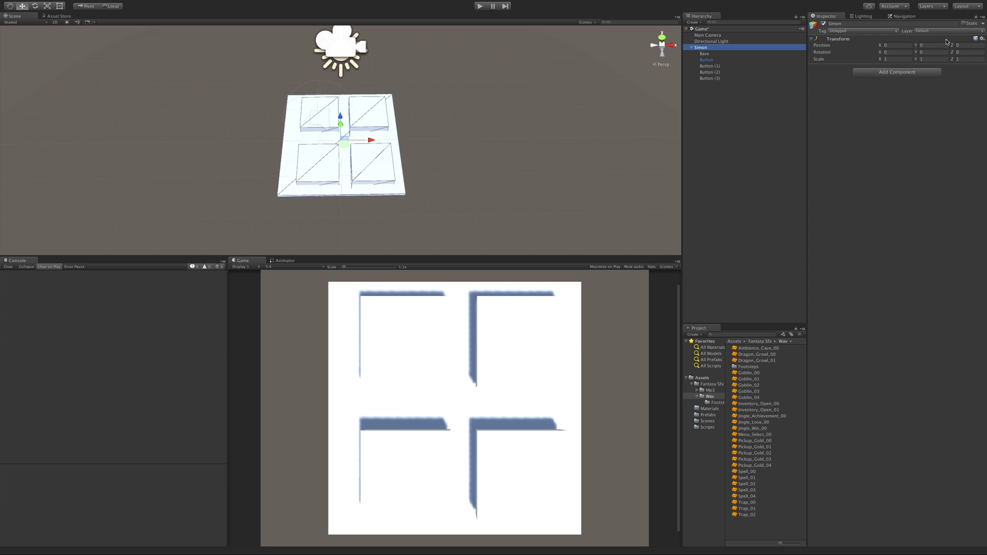
click(720, 60)
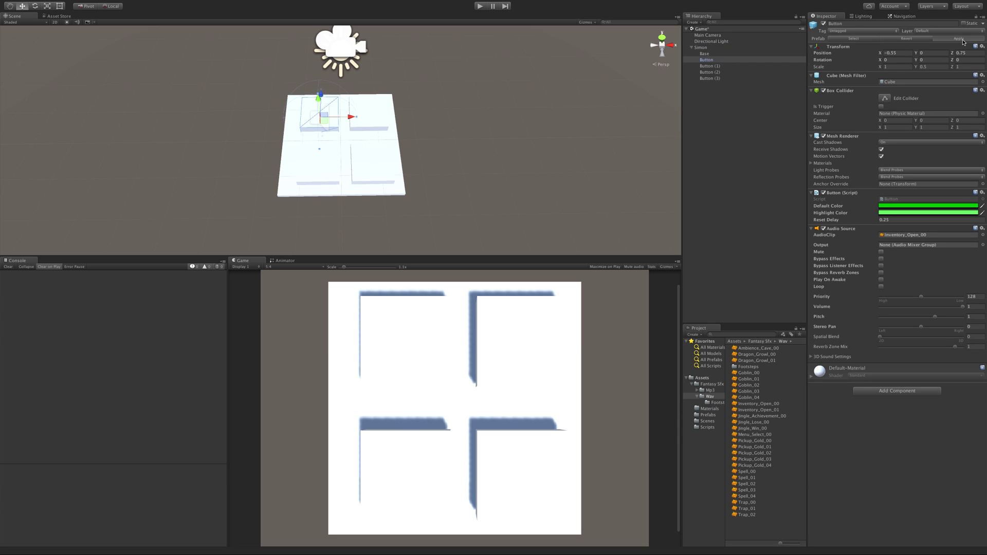
click(960, 39)
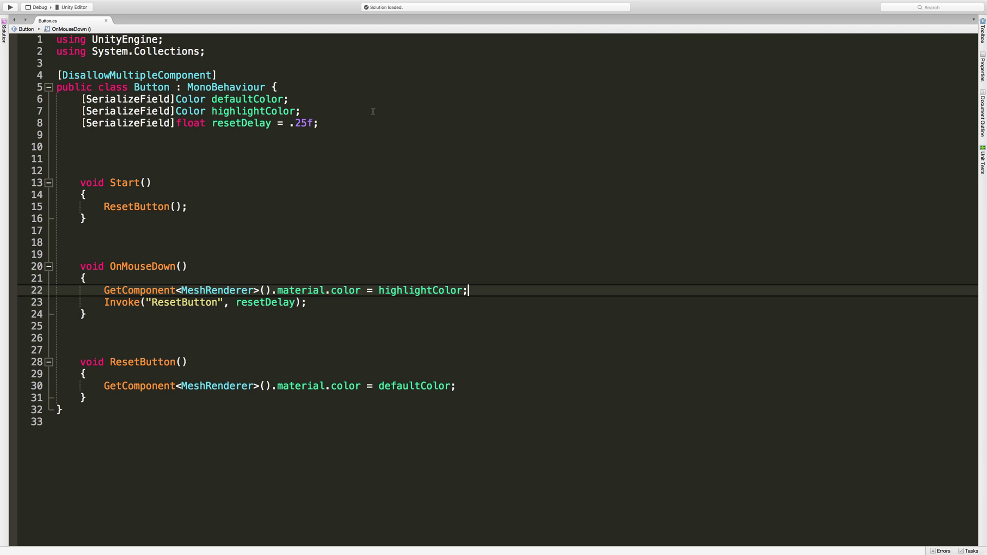
Step: Add a [RequireComponent(typeof(AudioSource))] attribute to the Button class below DisallowMultipleComponent
click(239, 64)
click(247, 74)
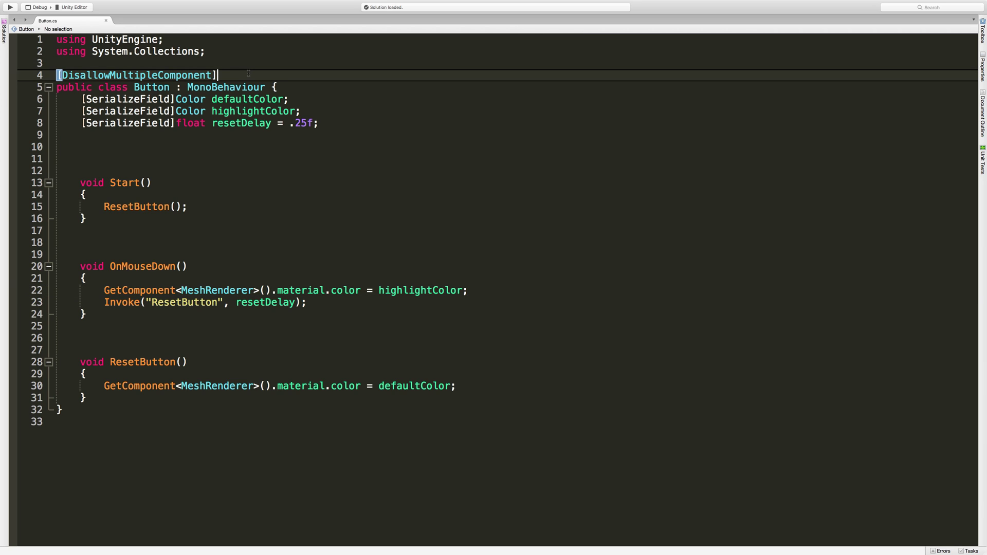
key(Return)
text([)
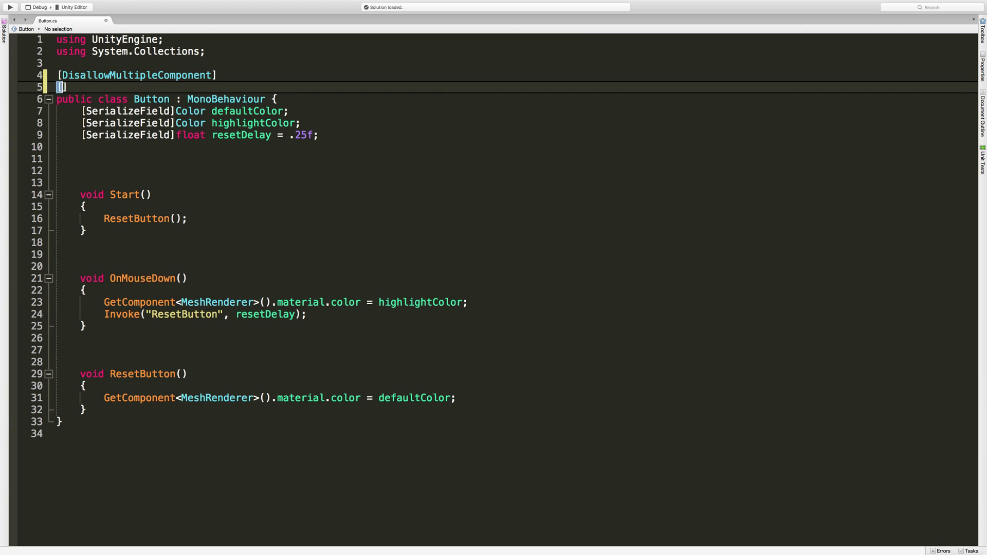
text(RequireComponent)
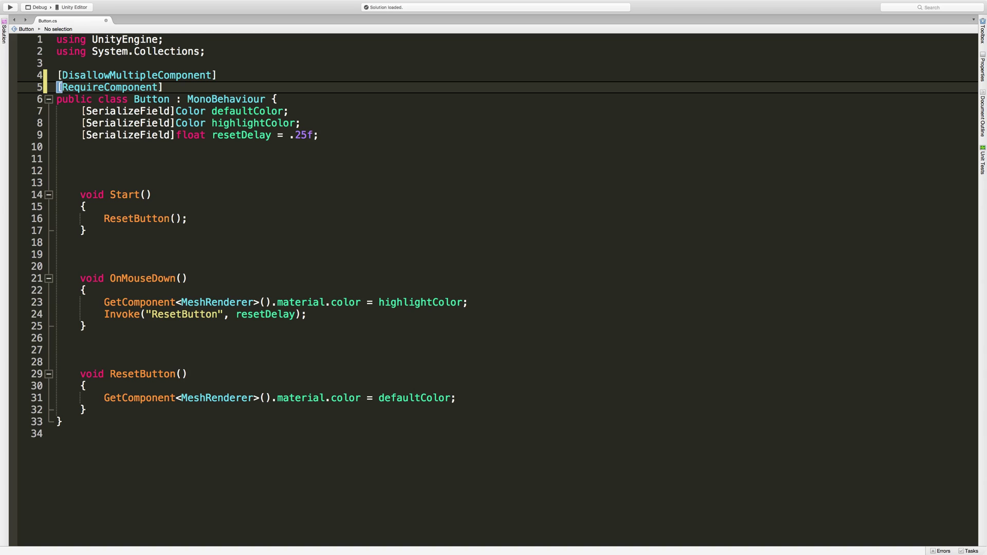
text((typeof)
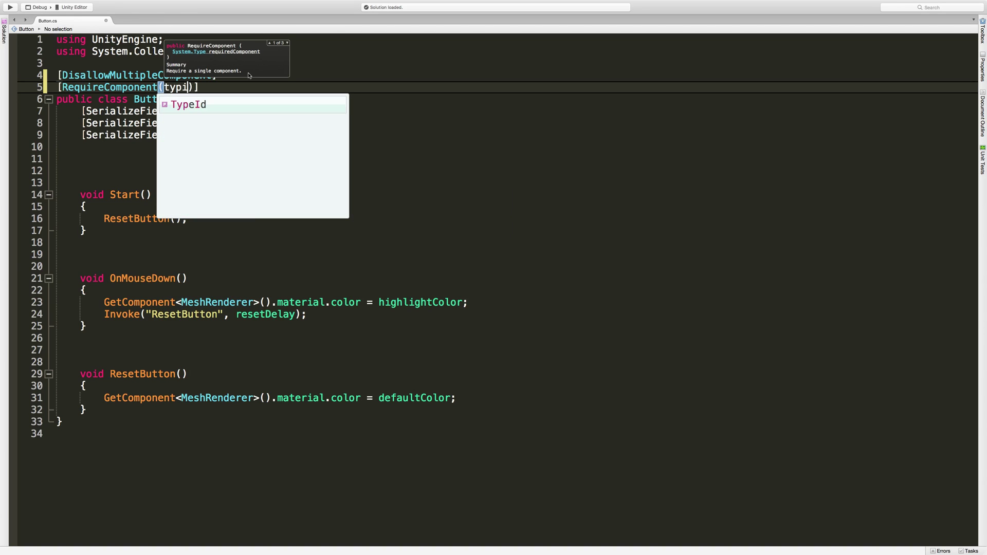
text(()
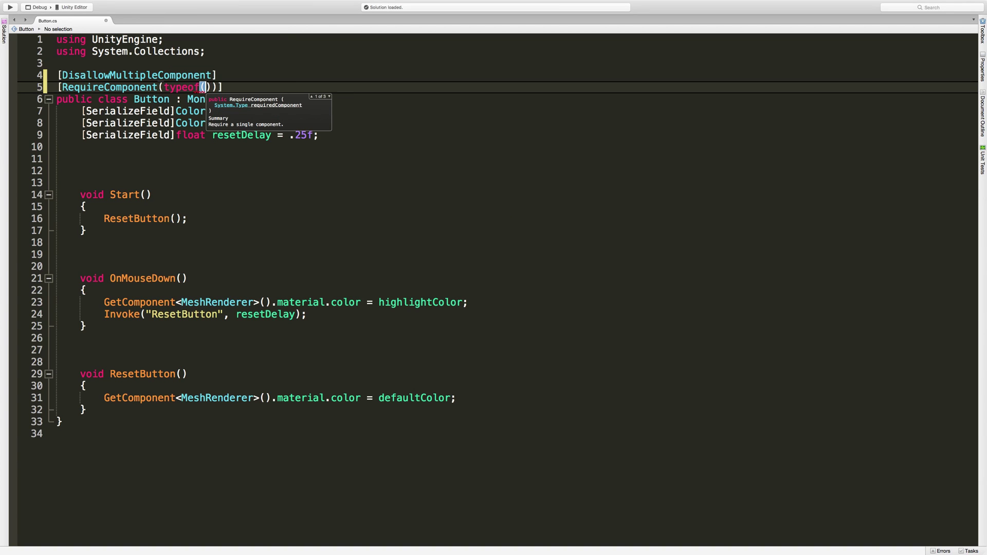
text(AudioSou)
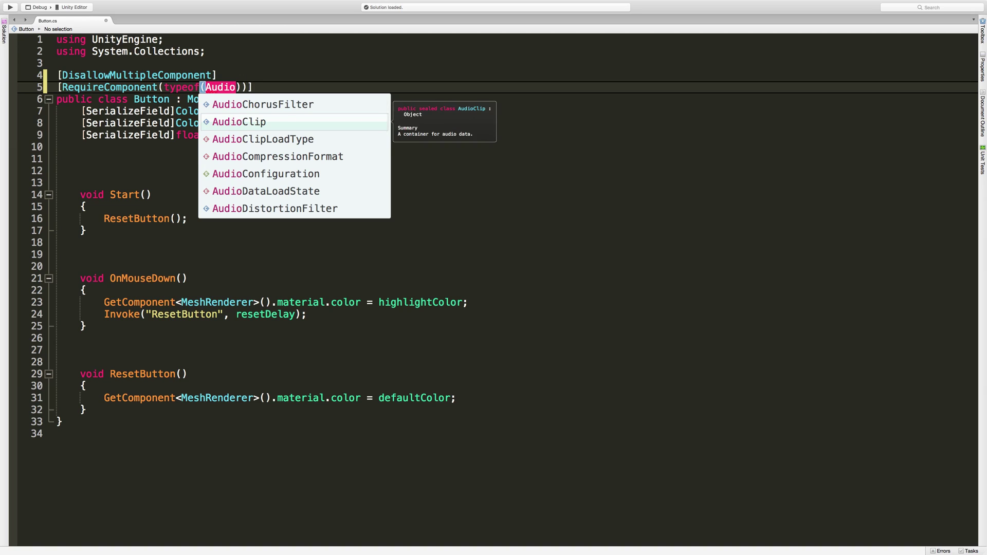
key(Return)
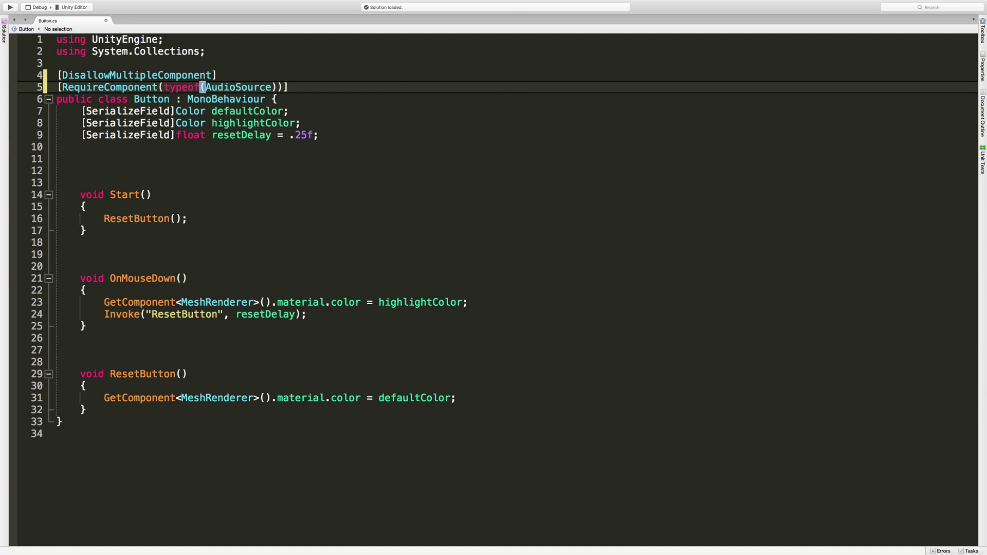
Step: Declare an AudioSource field named sound below the resetDelay field, separated by a blank line
key(Down)
key(Down)
key(Down)
key(Down)
key(Down)
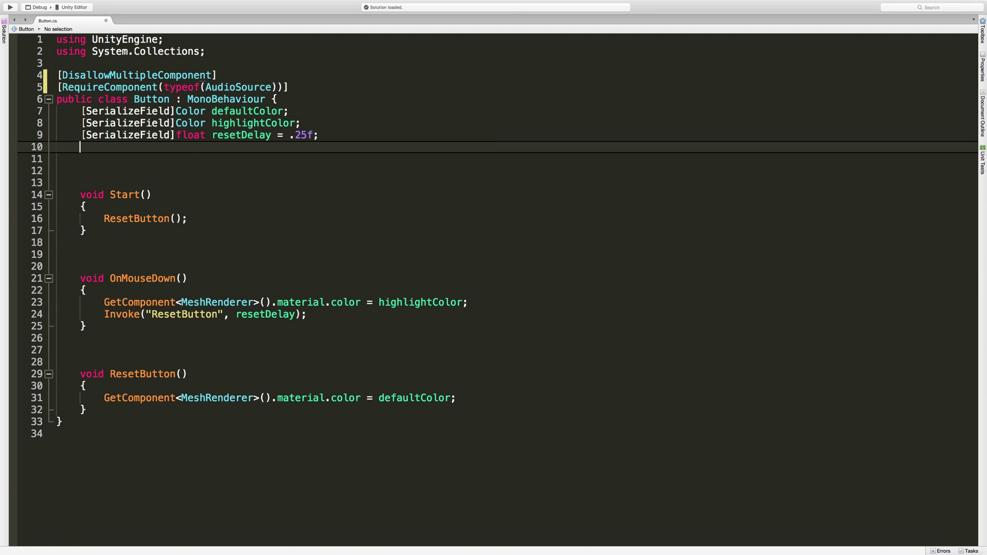
key(Left)
key(Return)
key(Return)
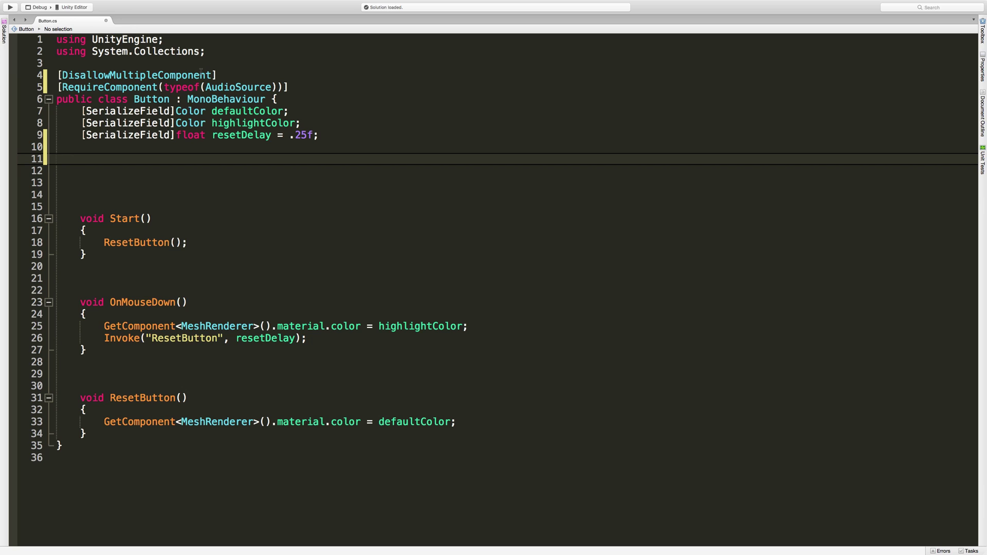
text(Aud)
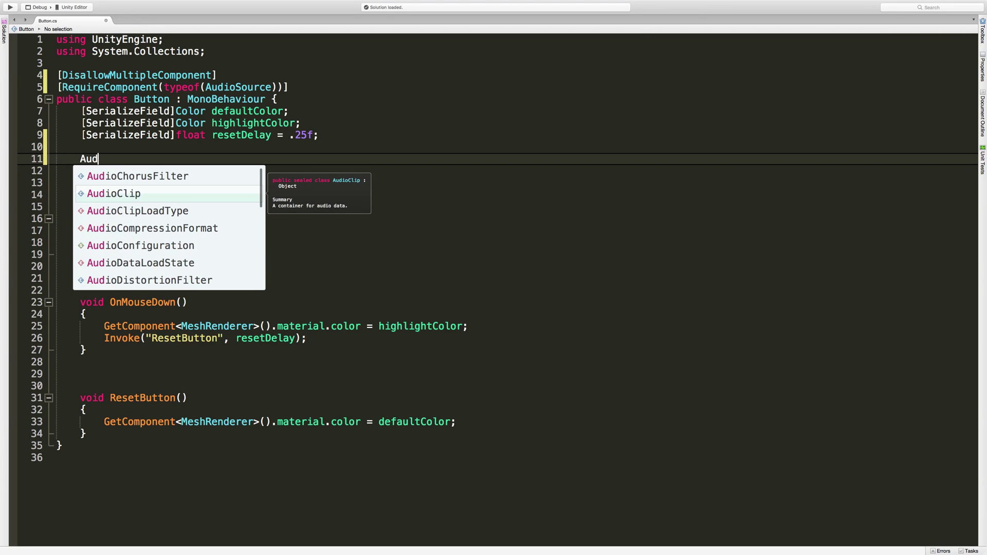
text(ioSource )
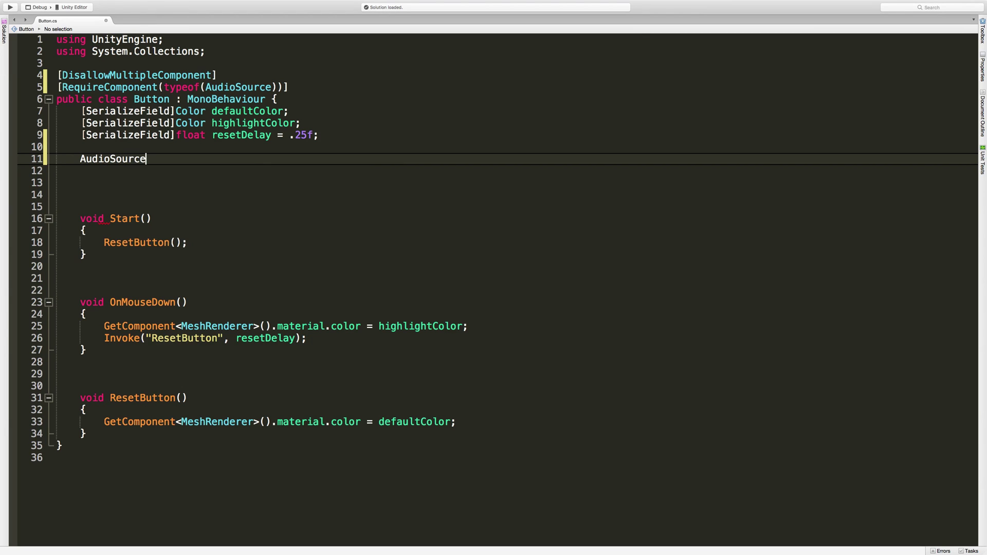
text(sound;)
Step: Create an empty void Awake() method above Start(), with blank lines separating the two methods
key(Down)
key(Down)
key(Down)
key(Down)
key(Return)
key(Return)
key(Up)
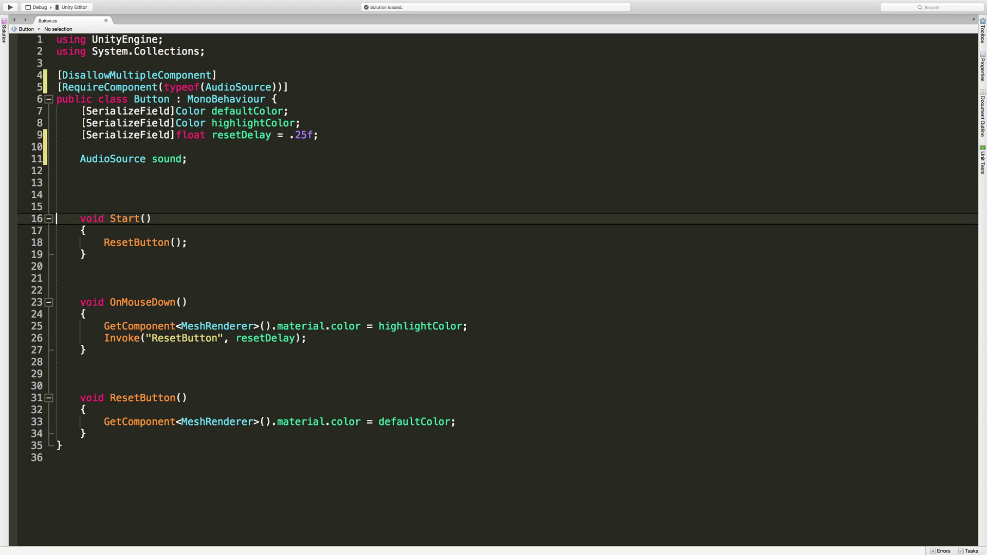
text(void Awake())
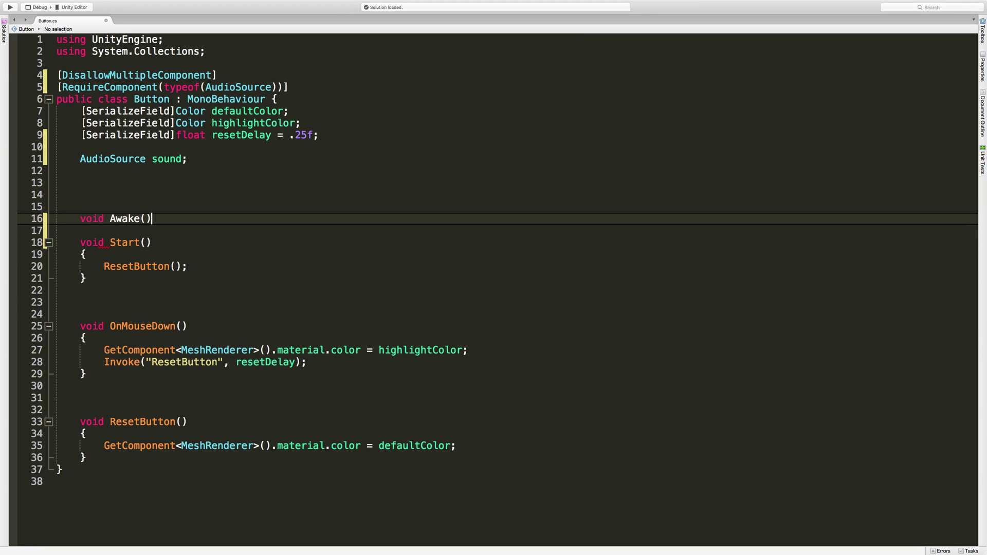
key(Return)
text({)
key(Return)
key(Down)
key(Down)
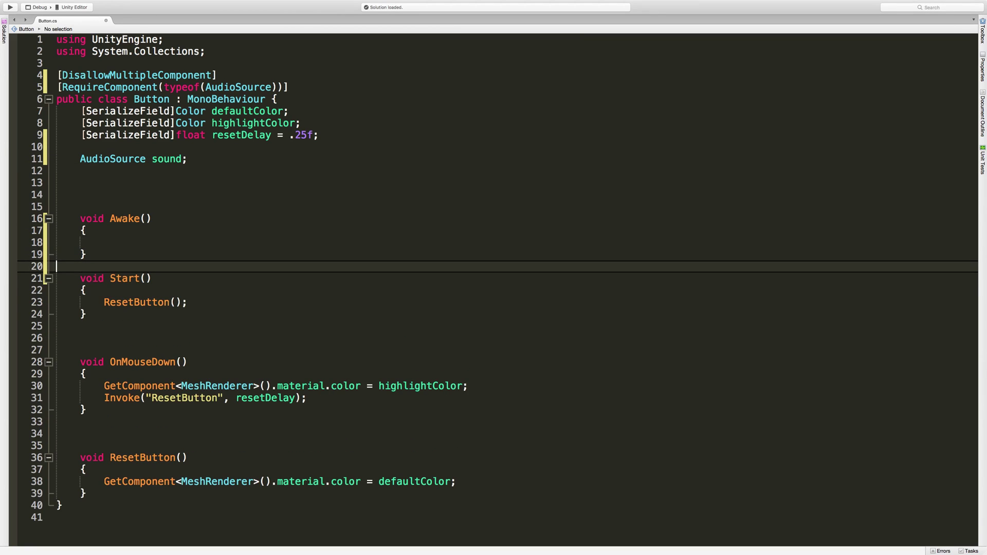
key(Return)
key(Return)
Step: Inside Awake(), assign the audio component with sound = GetComponent<AudioSource>();
key(Up)
key(Up)
key(Up)
key(Up)
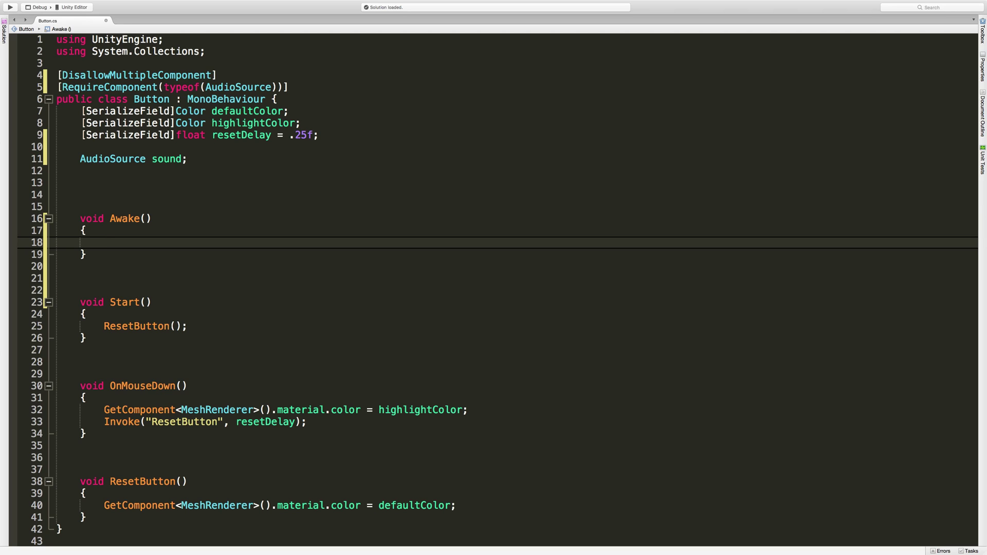
text(sou)
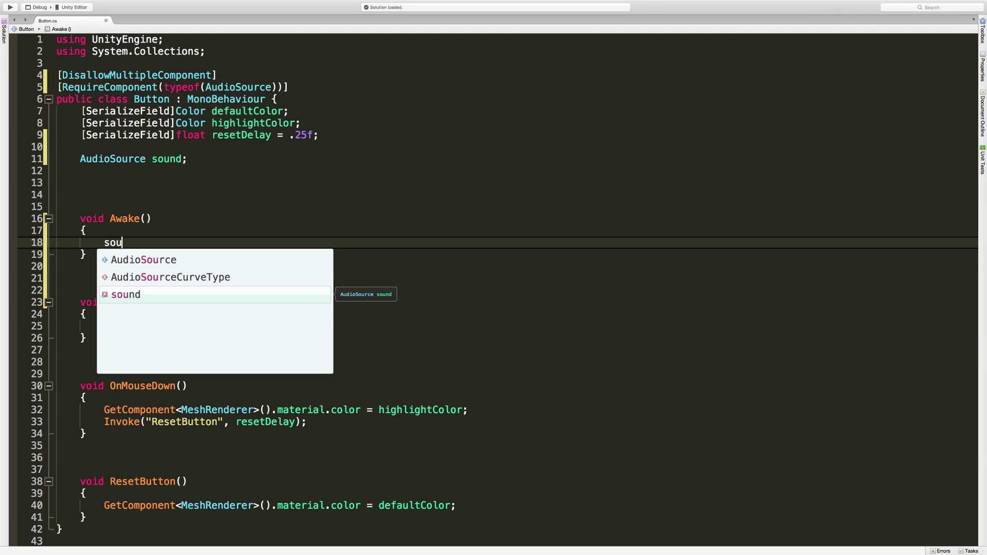
text(nd )
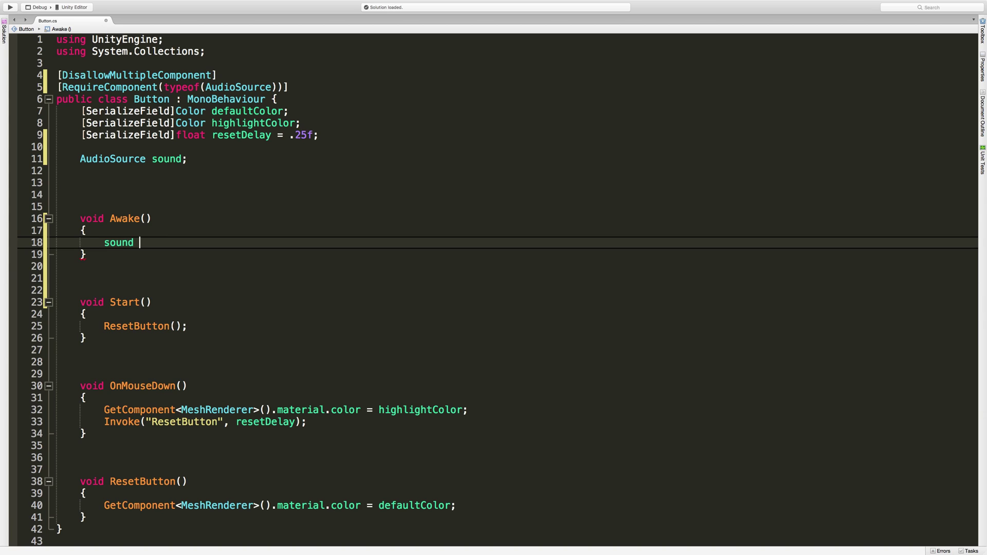
text(= GetCom)
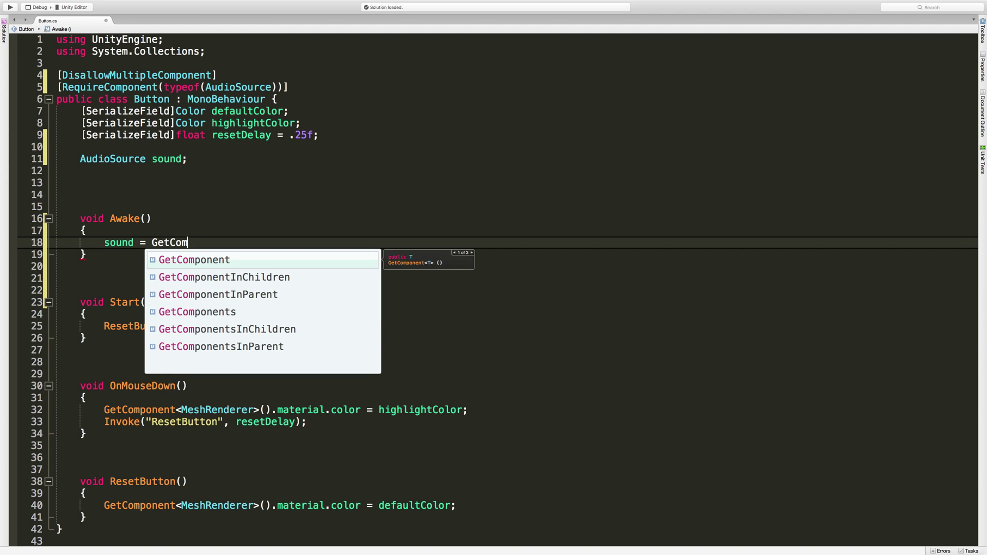
key(Return)
text(<Au)
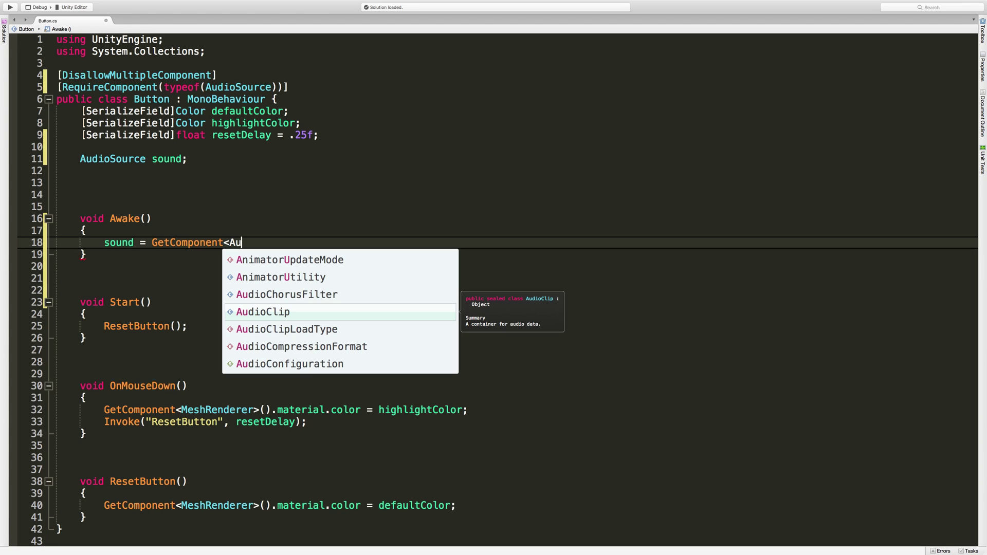
text(dioSource>();)
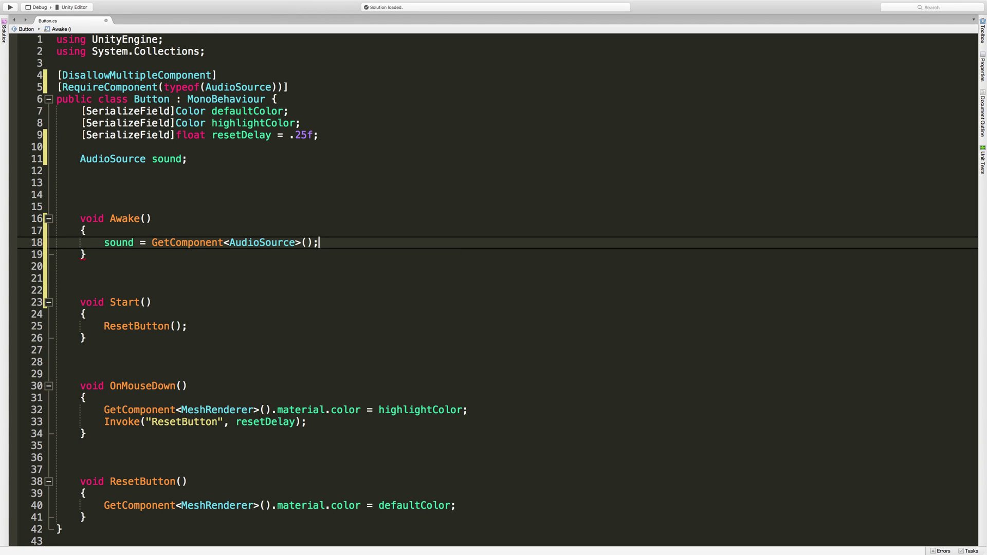
Step: Insert sound.Play(); as the first statement of OnMouseDown() and save the Button script
scroll(190, 226, down, 5)
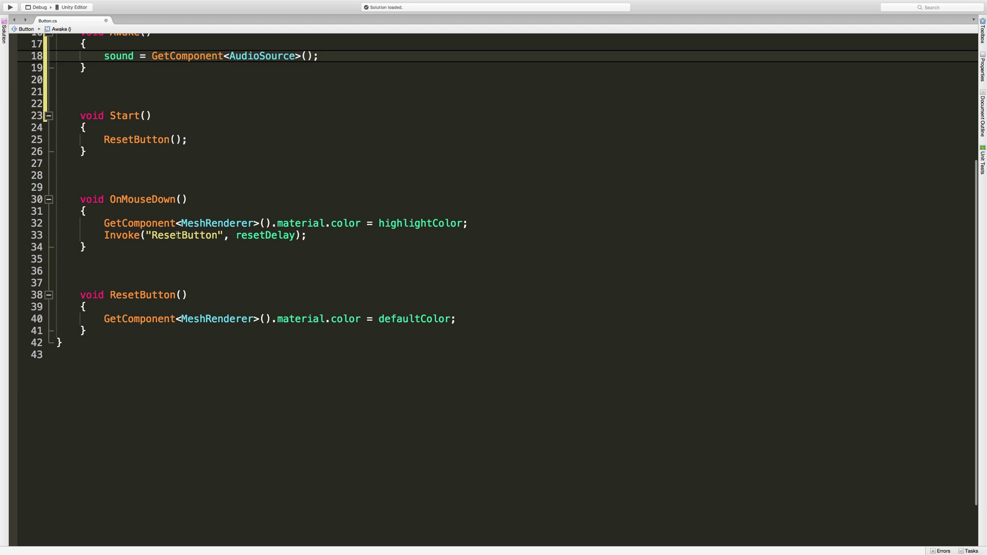
click(480, 223)
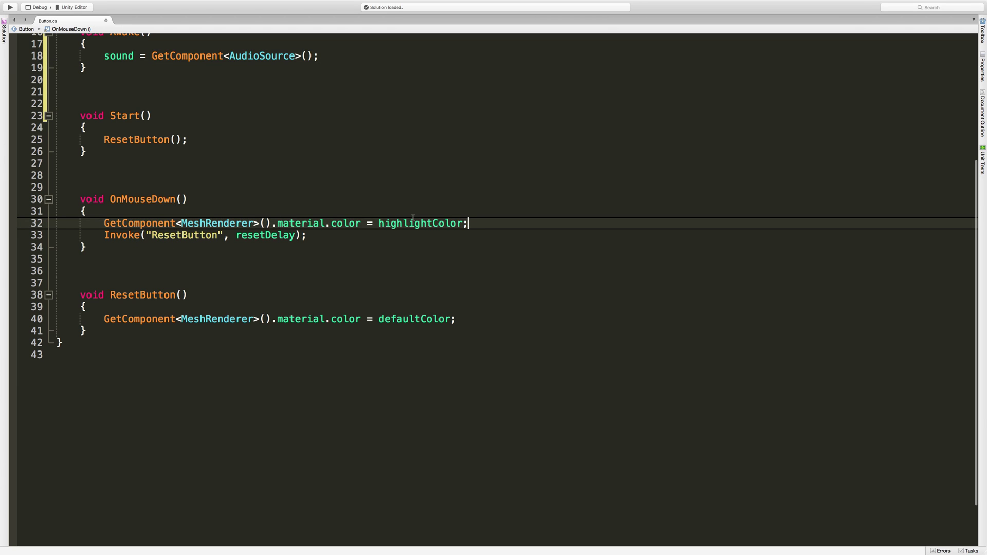
key(Up)
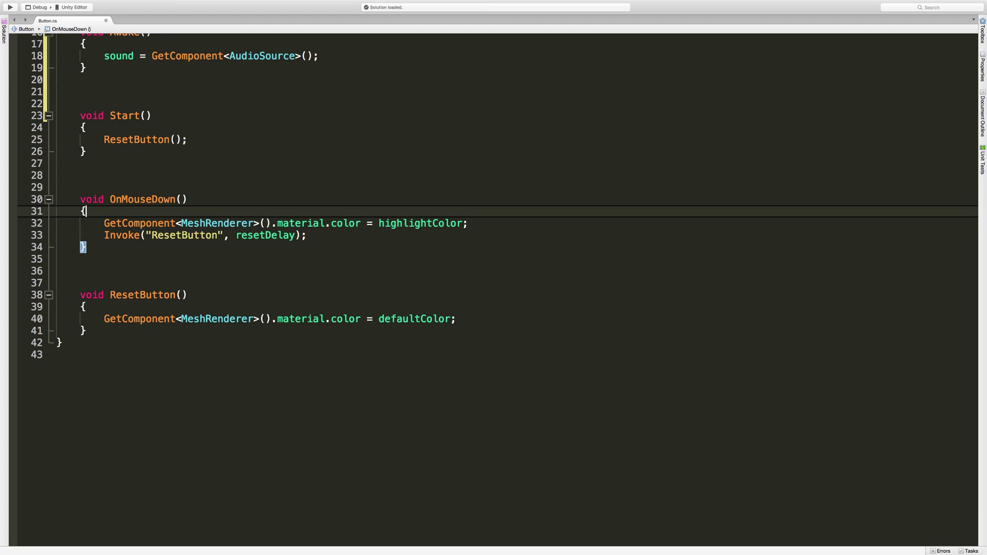
key(Return)
text(sound)
key(Escape)
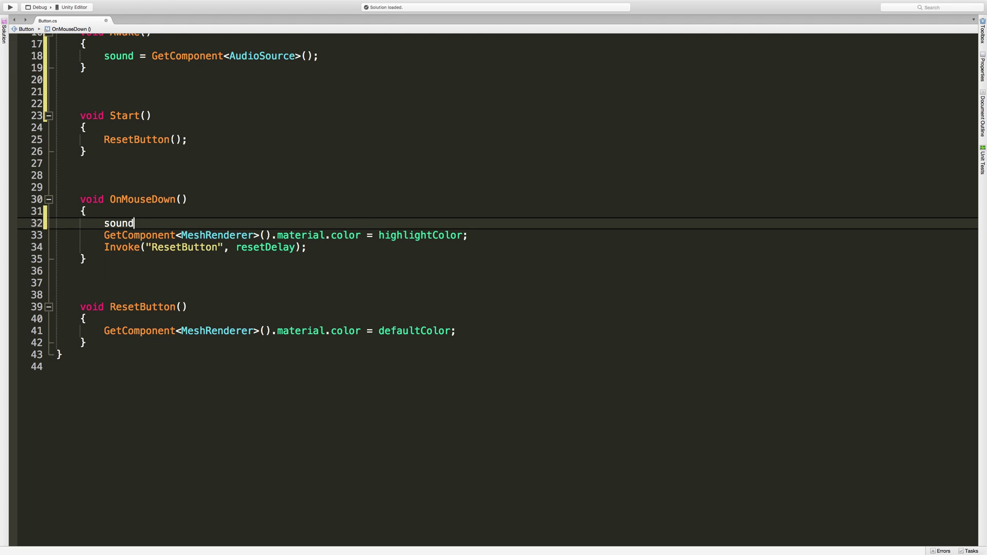
text(.Pla)
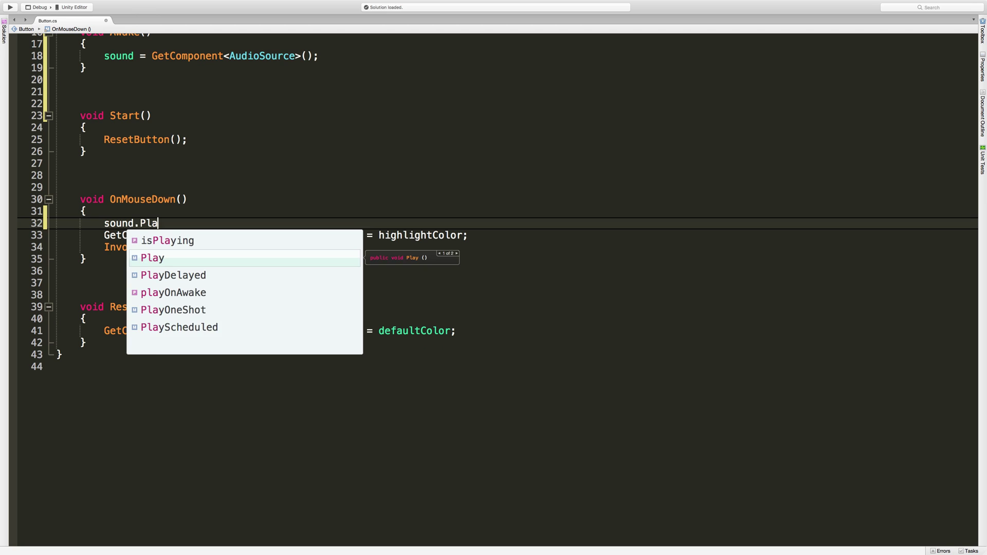
text(y();)
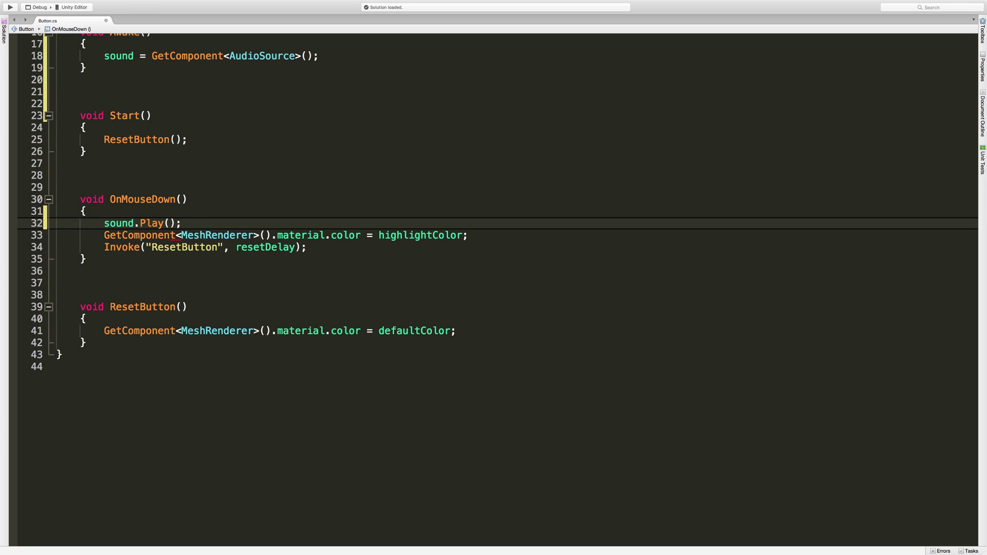
key(super+s)
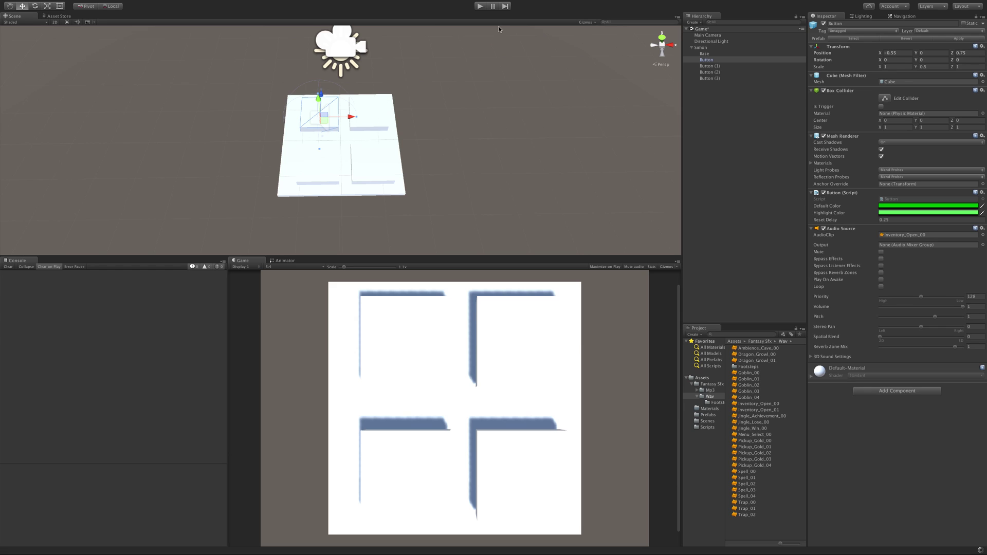
Step: Switch to Unity, run the game, test the green button's sound several times, and stop the game
click(480, 6)
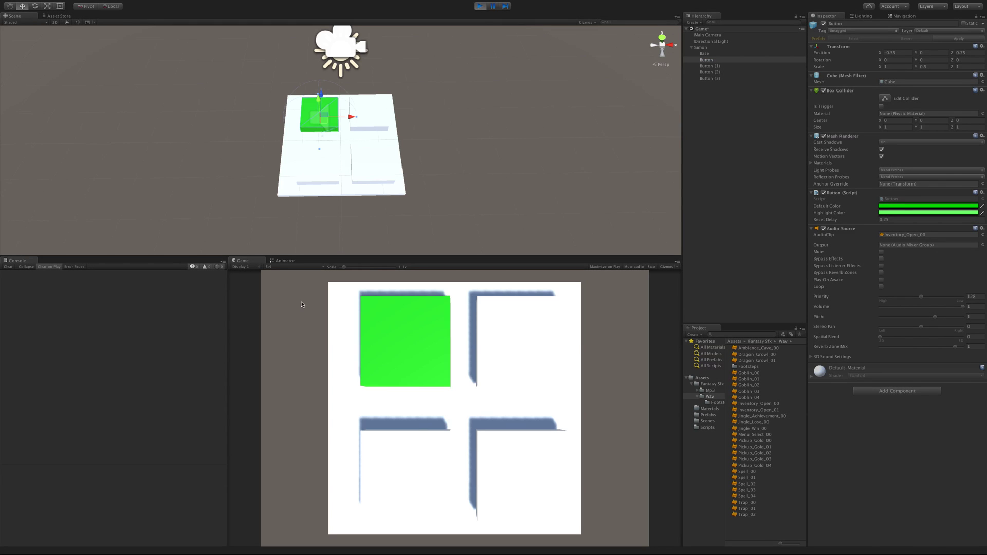
click(410, 361)
click(410, 361)
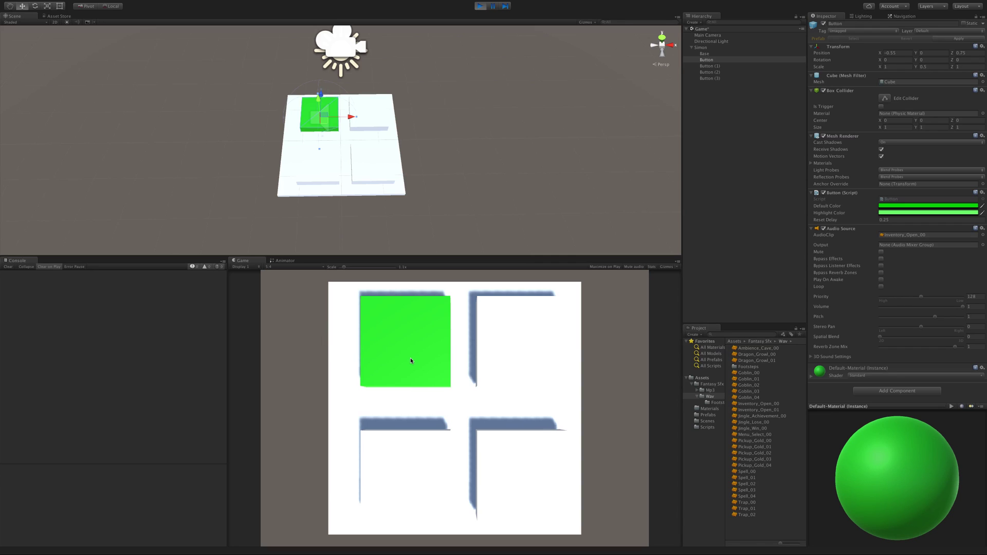
click(411, 360)
click(410, 361)
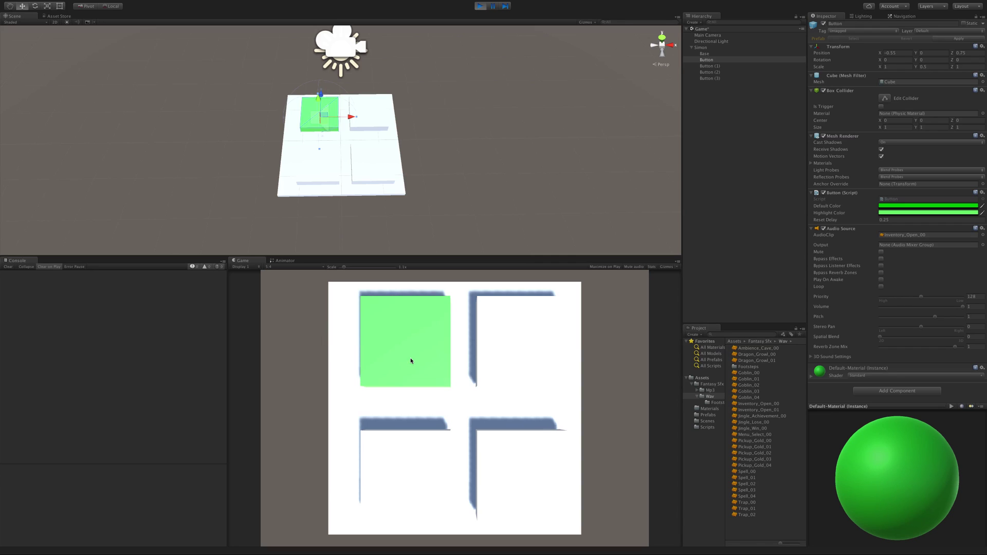
click(478, 6)
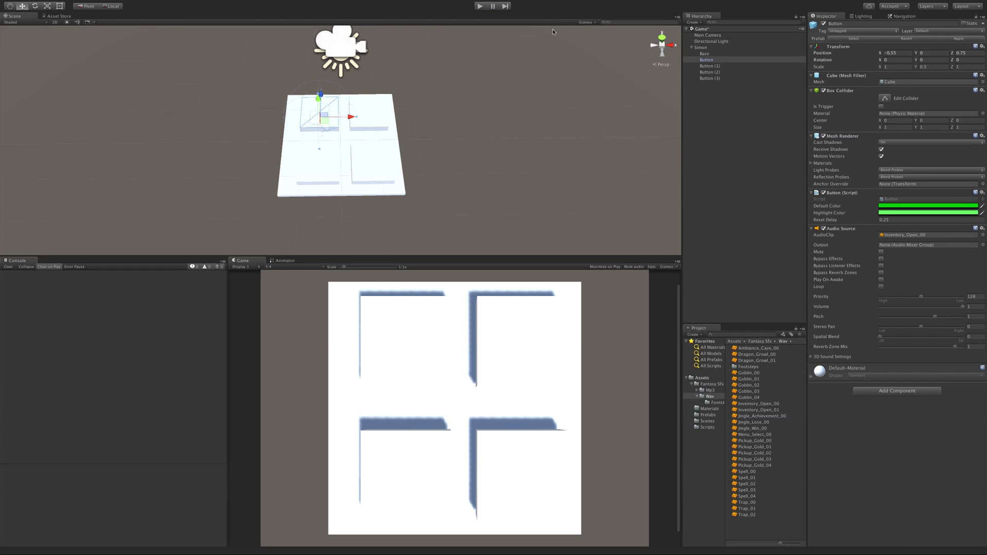
Step: Inspect the Main Camera's components and add an Audio Listener component to the Directional Light
click(730, 41)
click(732, 34)
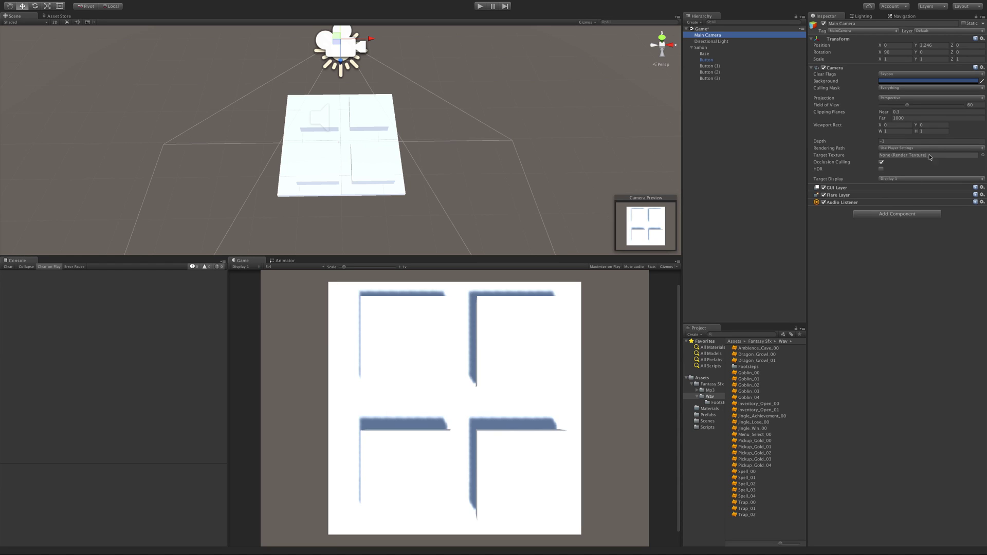
click(731, 41)
click(904, 211)
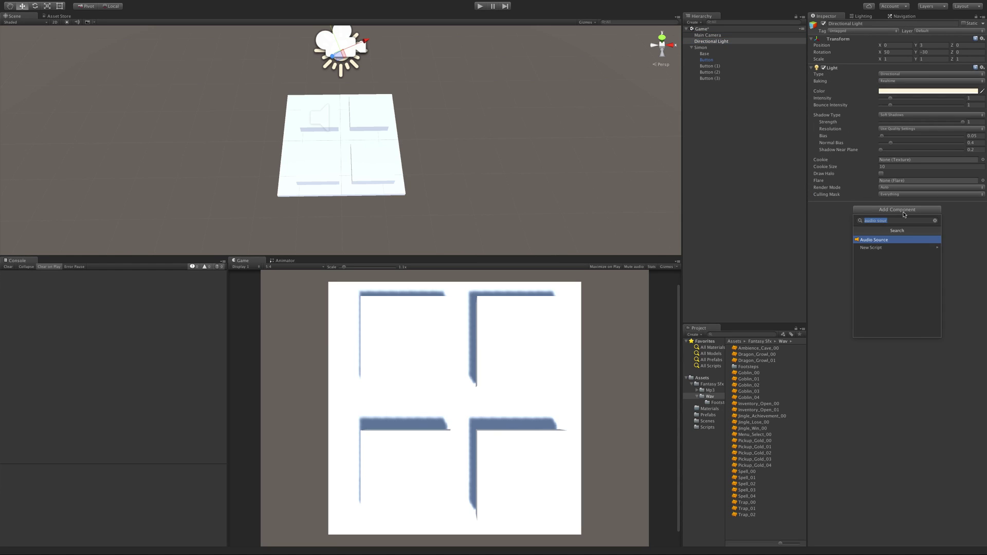
text(audio)
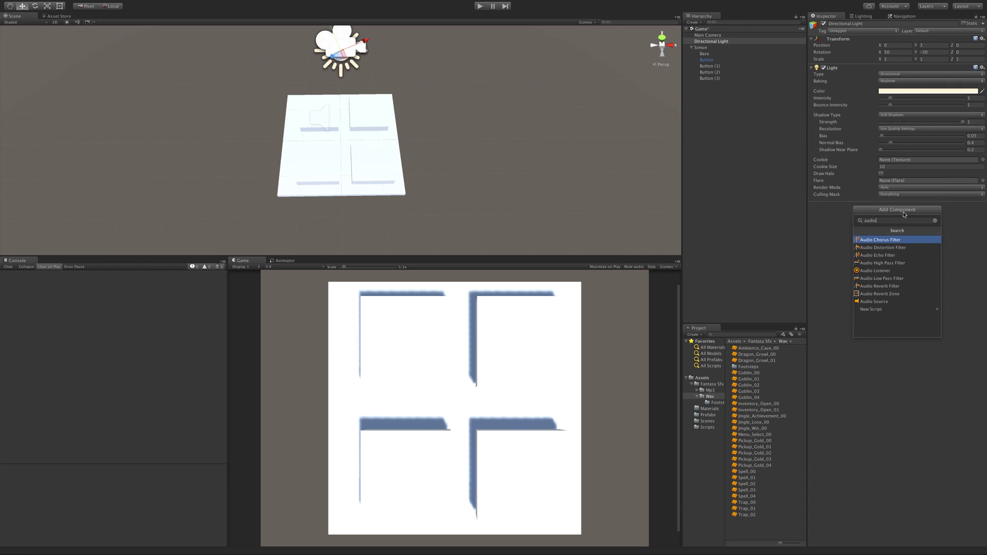
text(L)
click(878, 240)
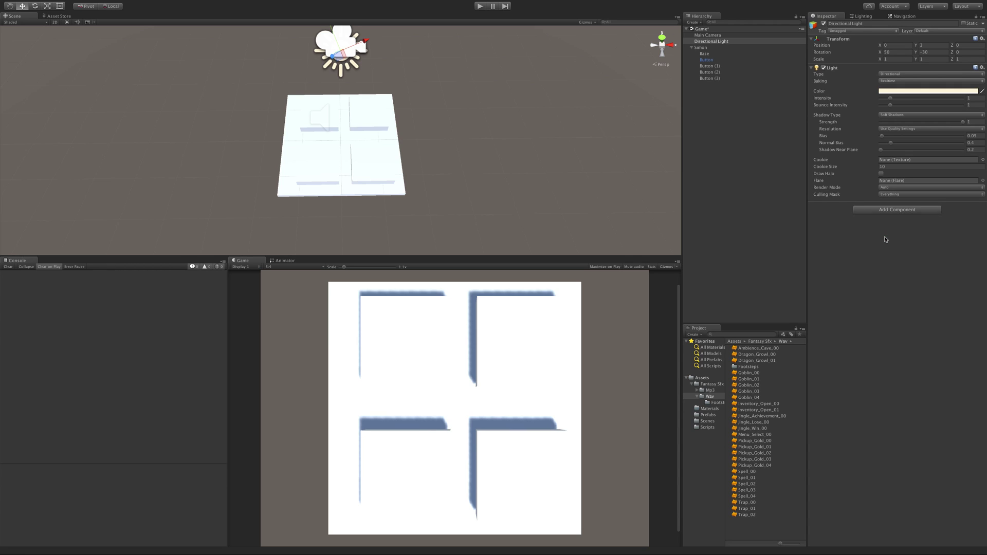
Step: Run and stop the game to test the duplicate Audio Listener, and remove the Audio Listener component from the Directional Light
click(478, 7)
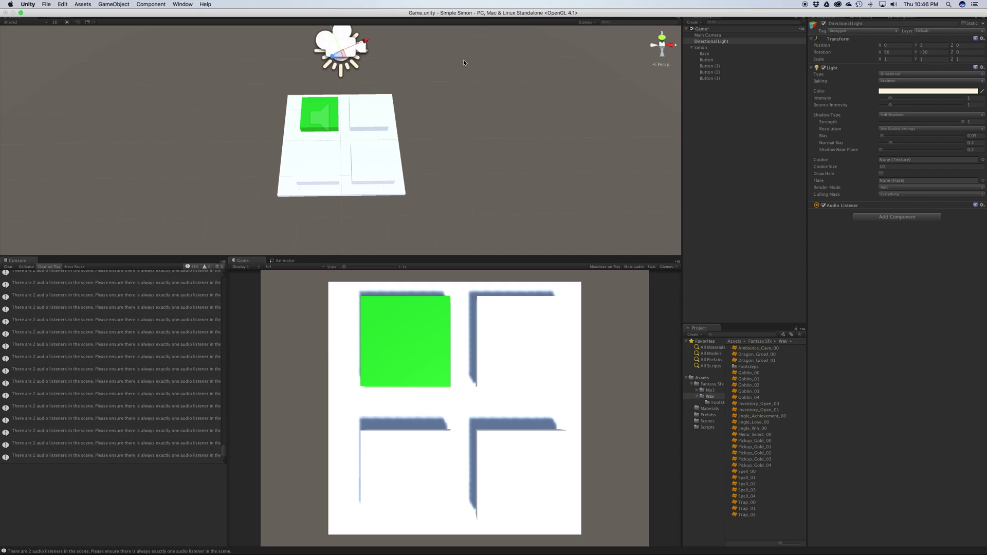
click(480, 6)
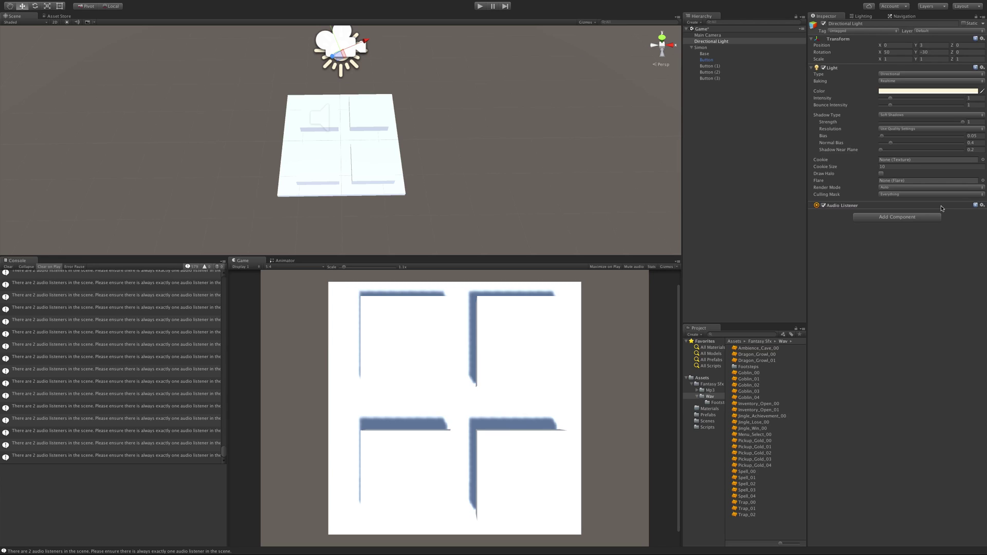
click(982, 205)
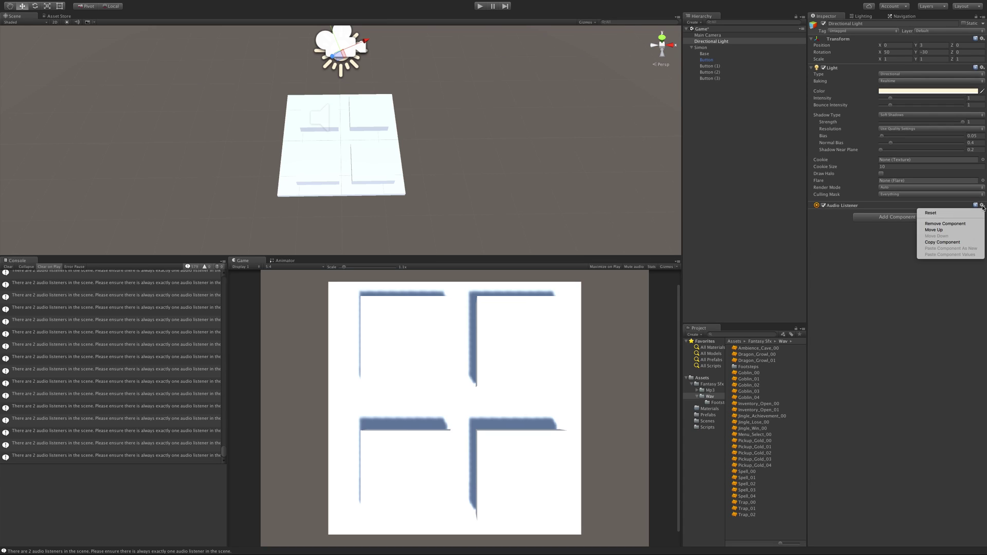
click(973, 224)
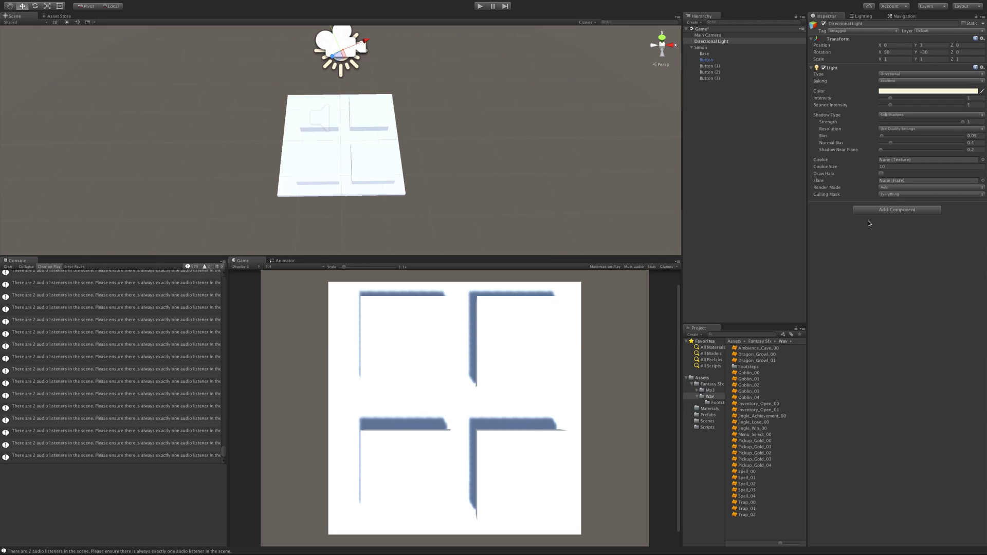
Step: Inspect the audio components on the Main Camera and the first Button, and compare them with the other Simon buttons' components
click(714, 35)
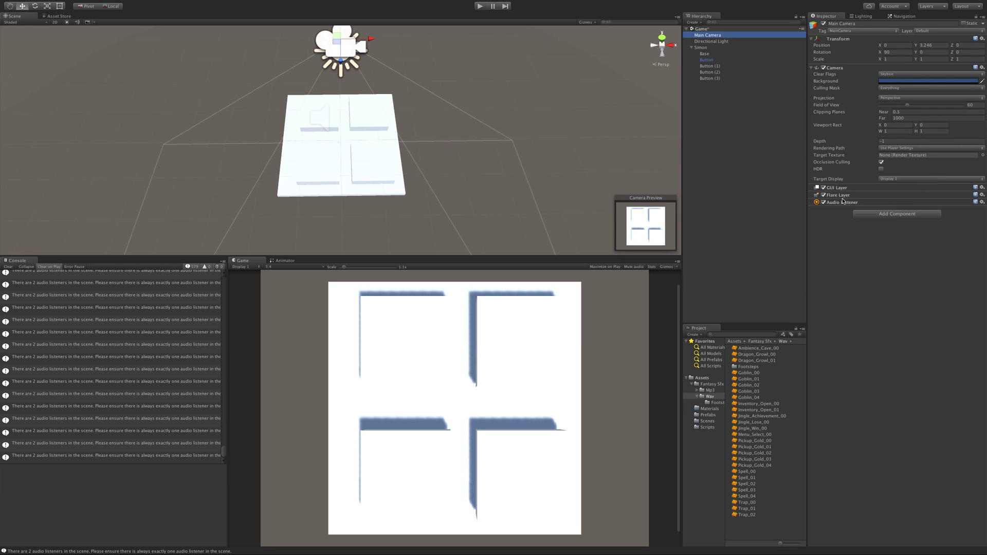
click(722, 60)
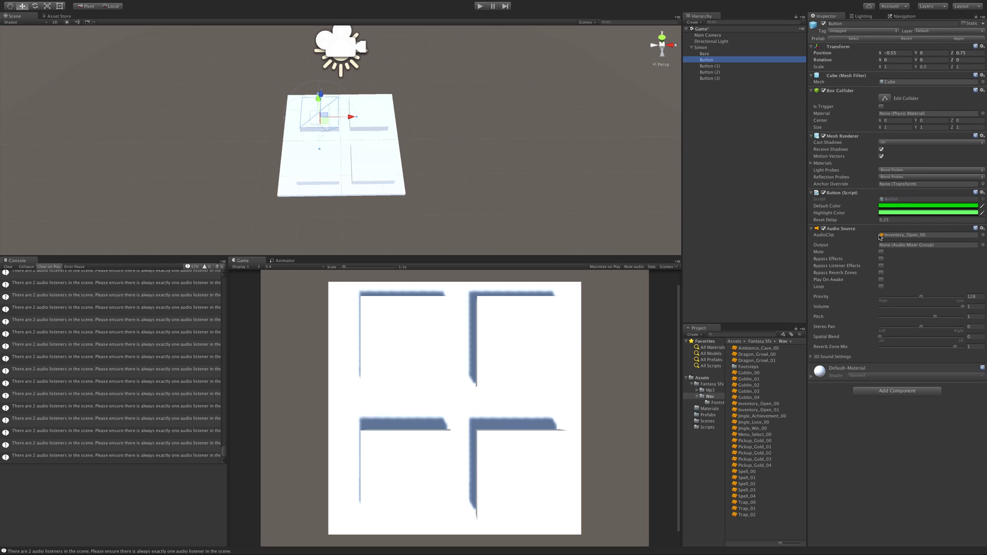
click(728, 79)
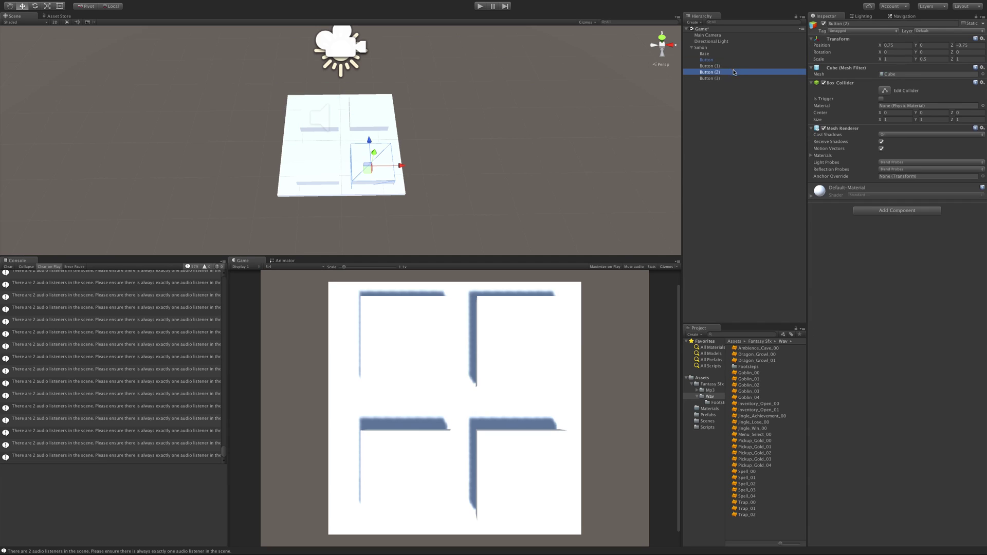
click(715, 66)
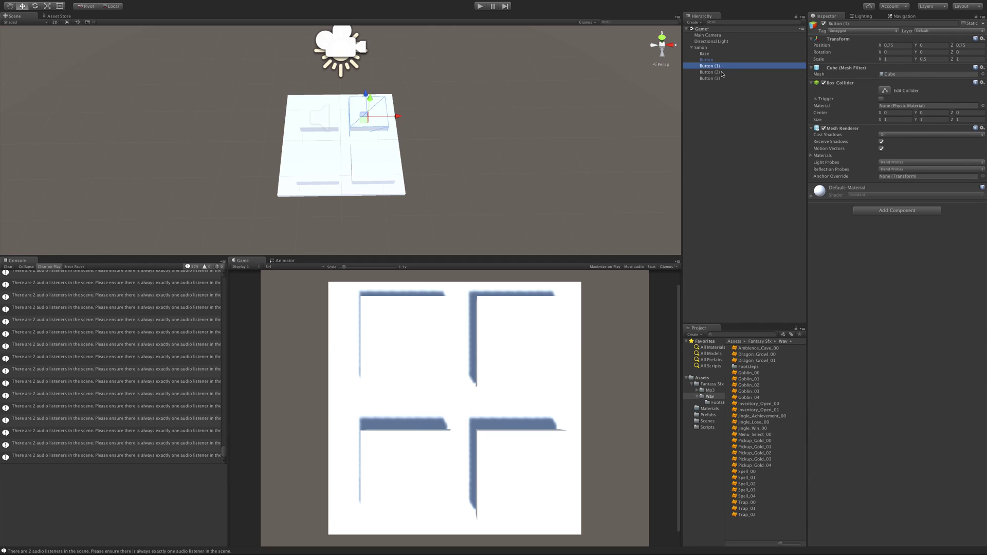
click(722, 72)
click(719, 65)
click(707, 35)
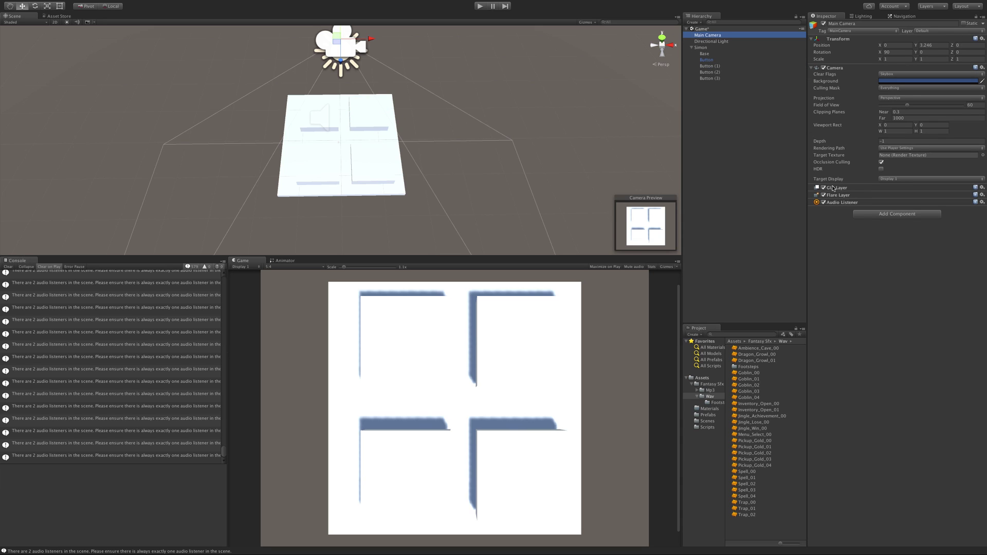